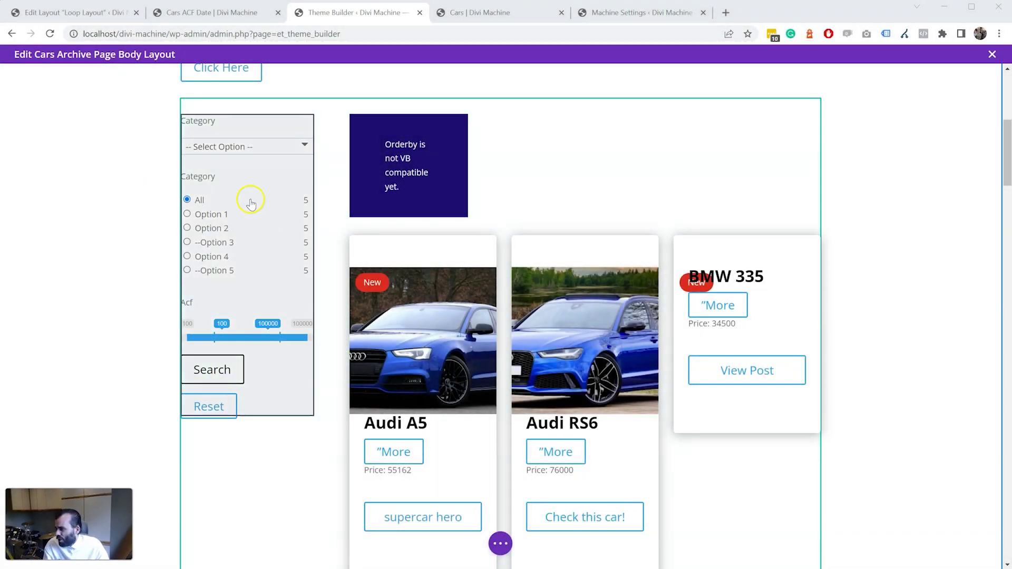
Step: Add a new item to the filter module with Filter Type set to Checkbox / Radio Buttons
mouse_move(260, 158)
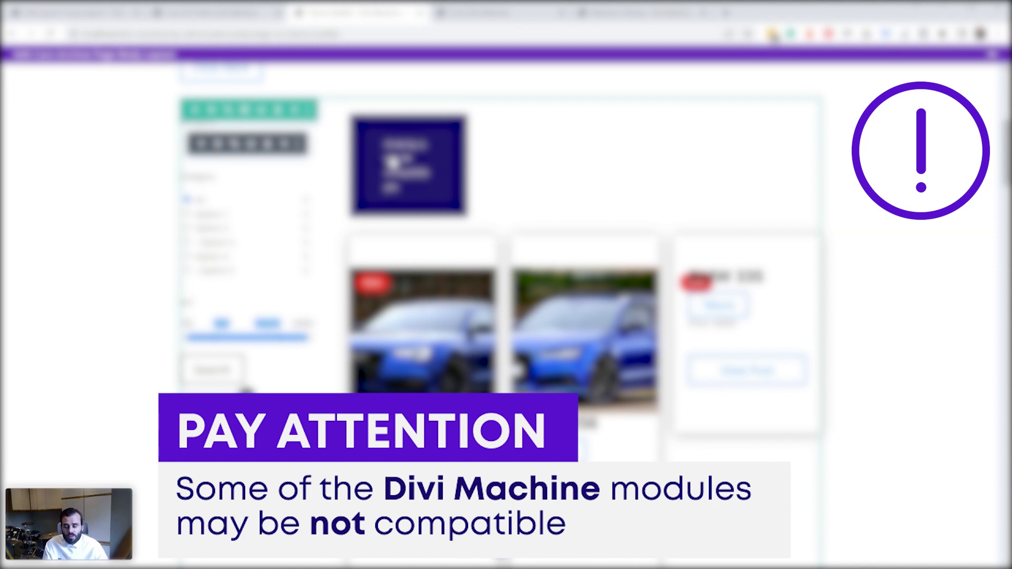
left_click(217, 146)
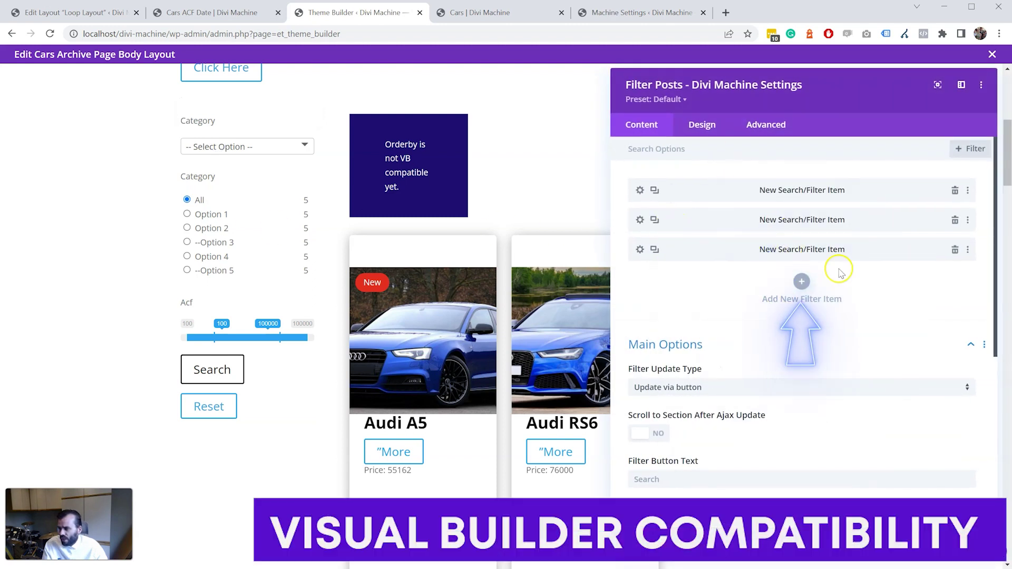
left_click(803, 279)
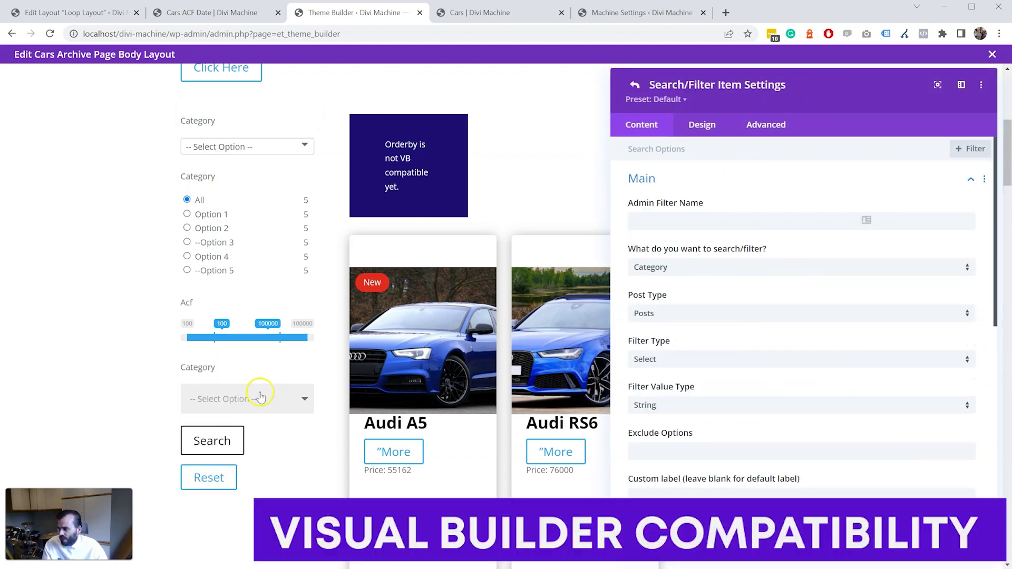
left_click(704, 356)
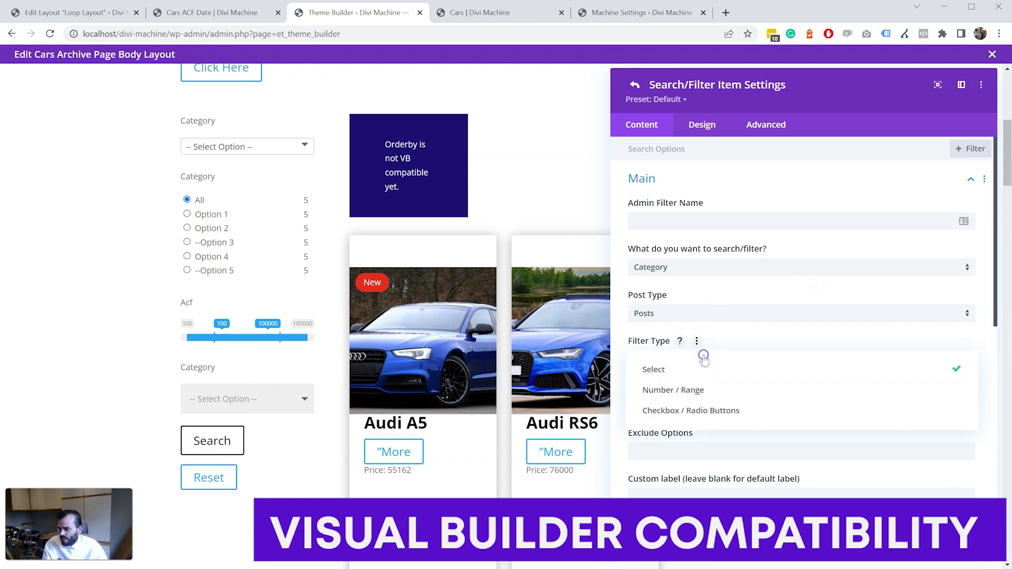
left_click(713, 411)
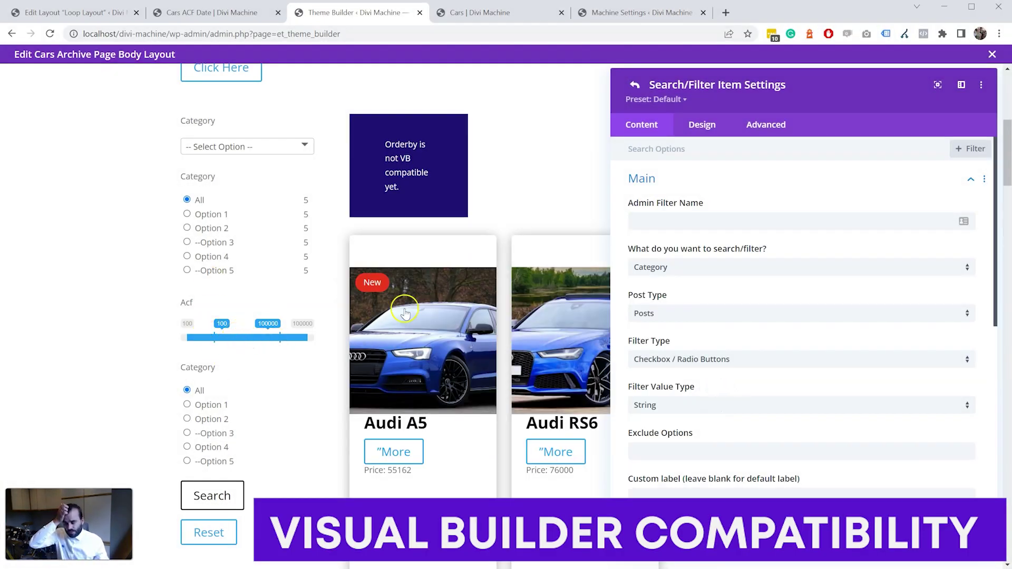
left_click(463, 14)
scroll(266, 295, "down", 1)
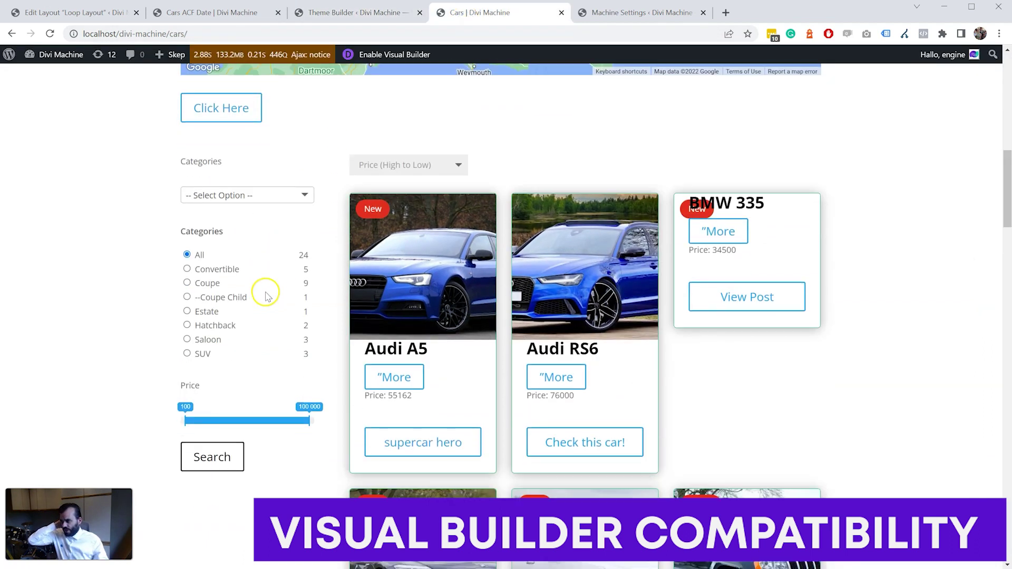
left_click(381, 14)
left_click(483, 16)
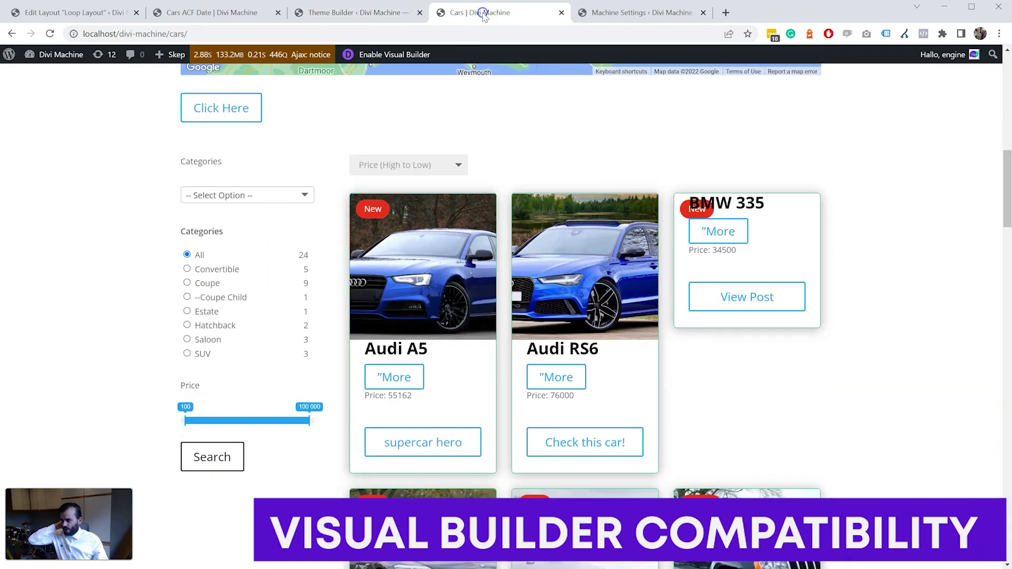
left_click(350, 12)
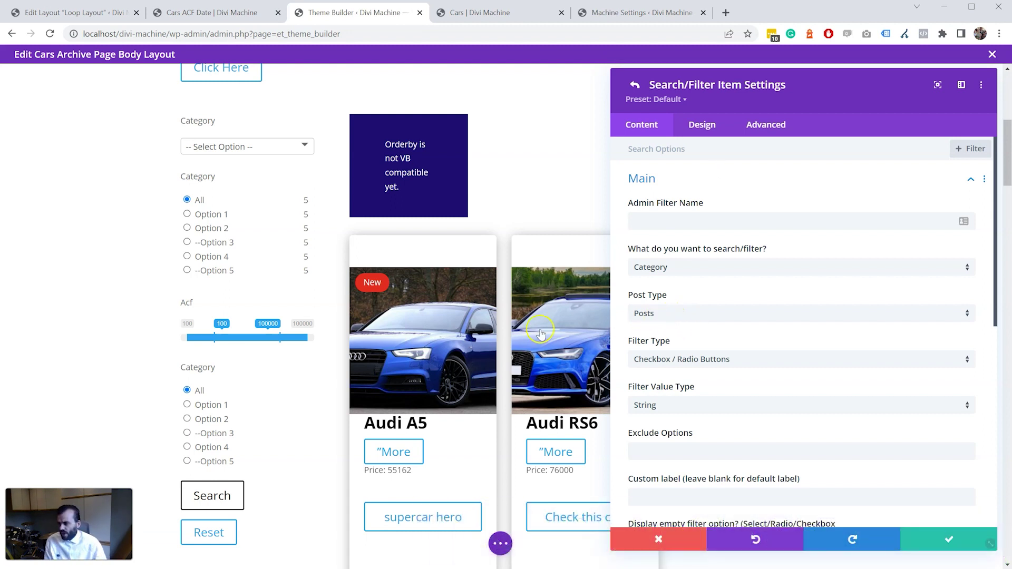
Step: Set the Category filter's Checkbox / Radio Style to Divi Style and Checkbox or Radio? to Check
left_click(722, 176)
left_click(721, 176)
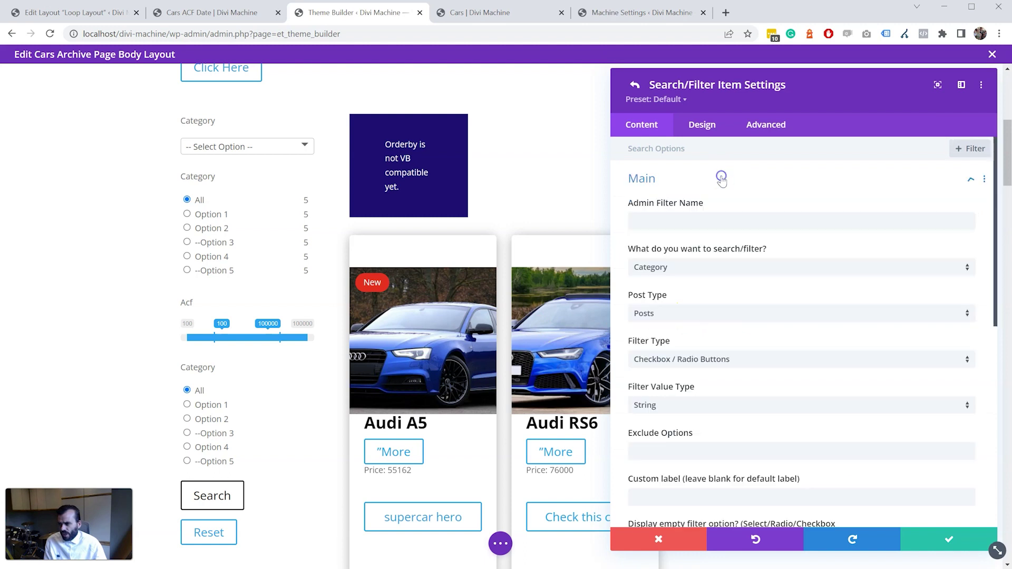
scroll(740, 345, "down", 6)
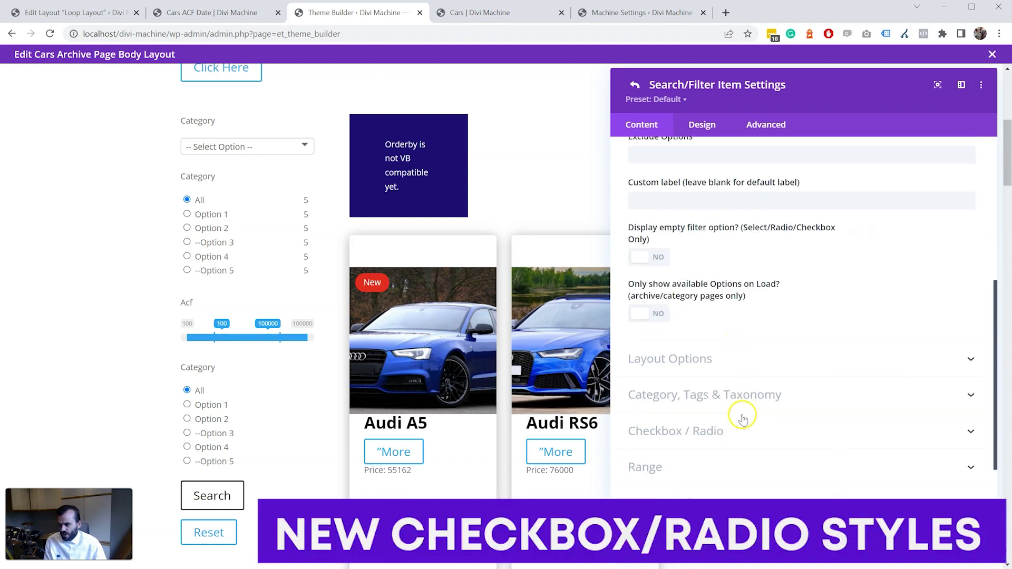
left_click(734, 429)
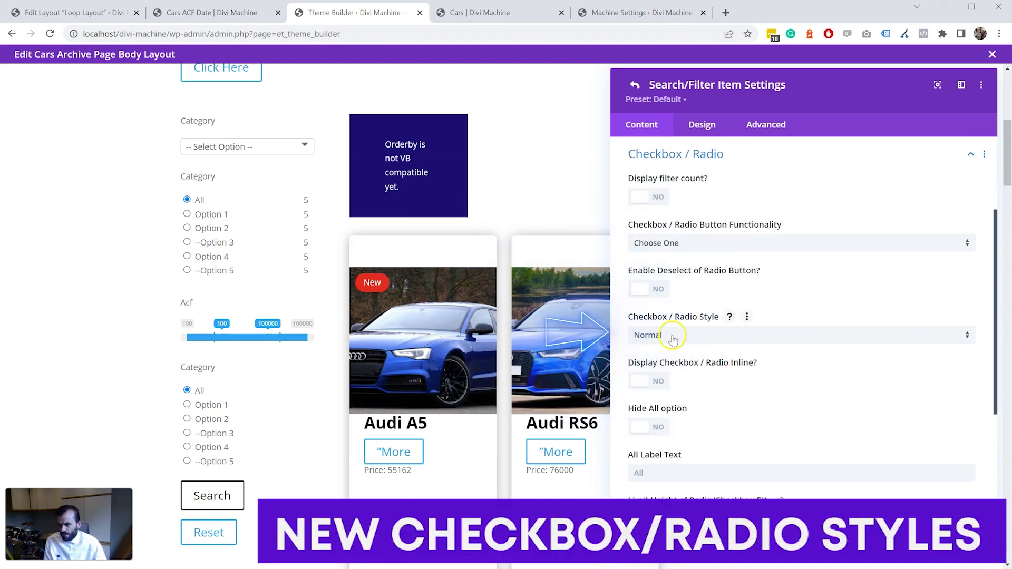
left_click(673, 335)
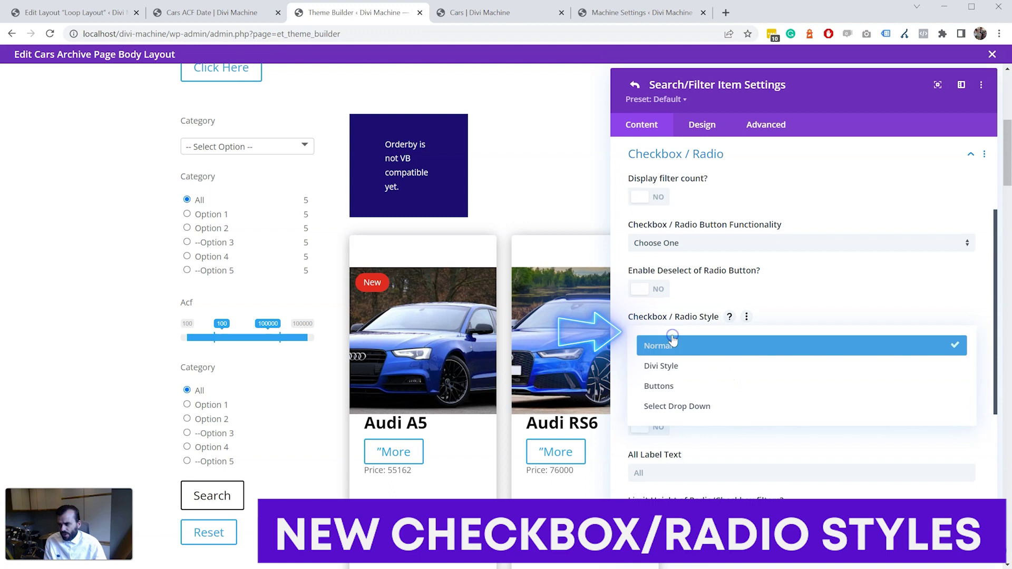
left_click(680, 366)
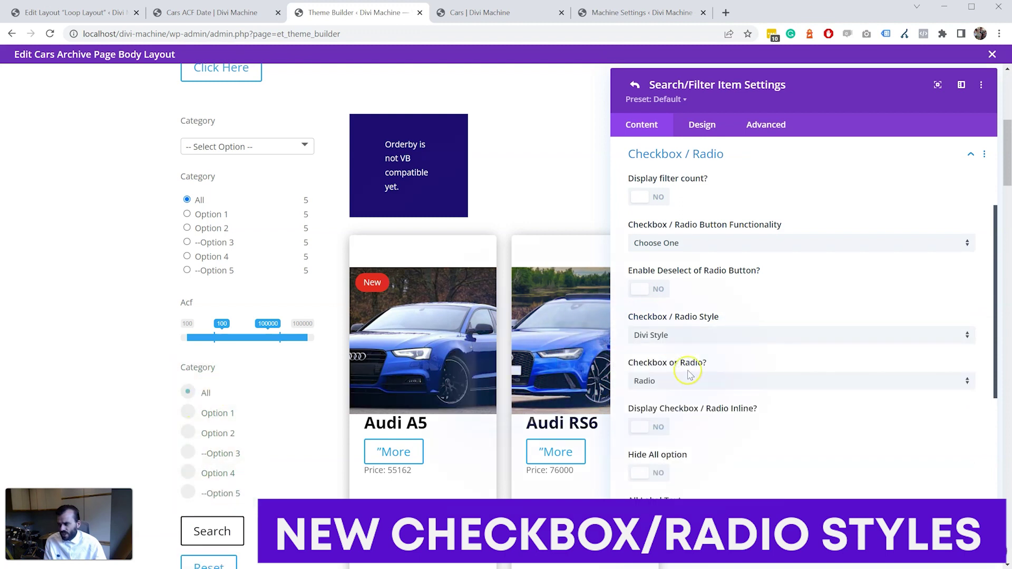
left_click(675, 382)
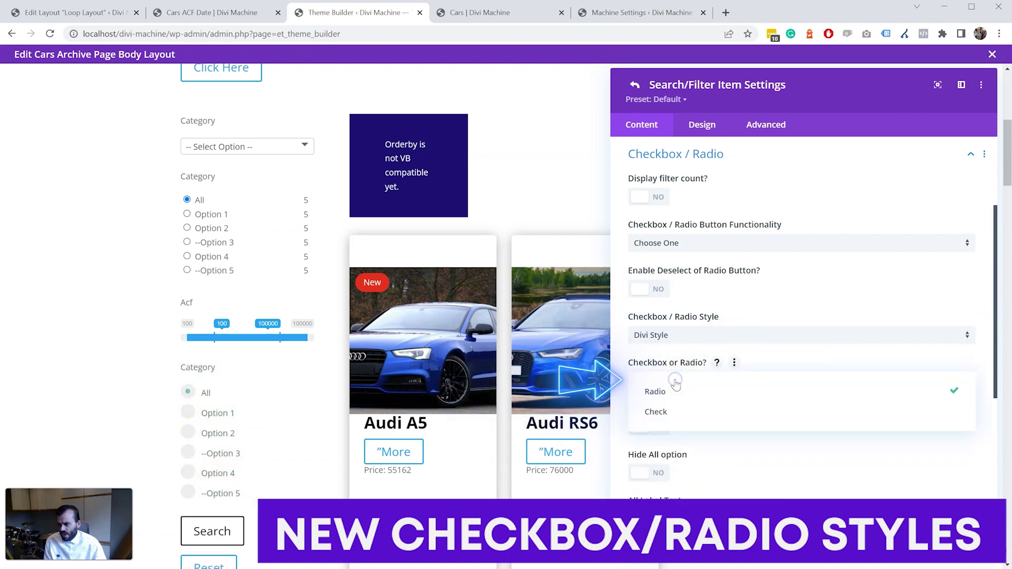
left_click(689, 413)
left_click(689, 382)
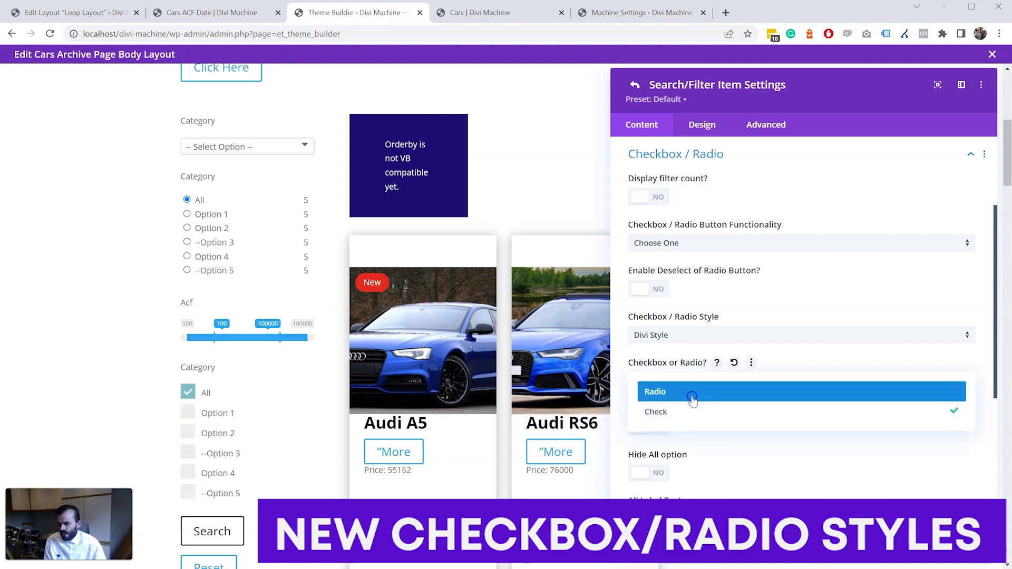
left_click(691, 396)
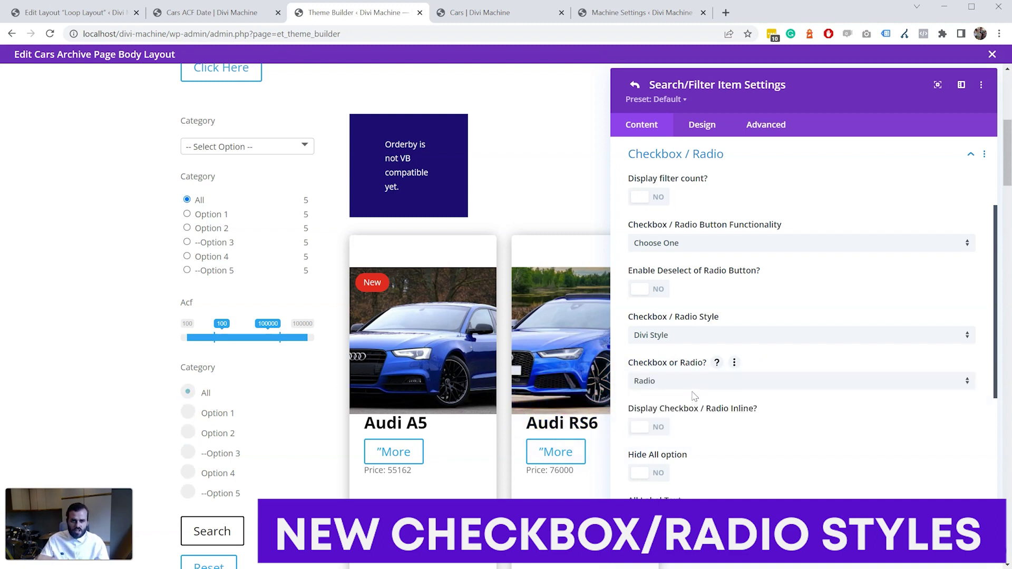
left_click(697, 374)
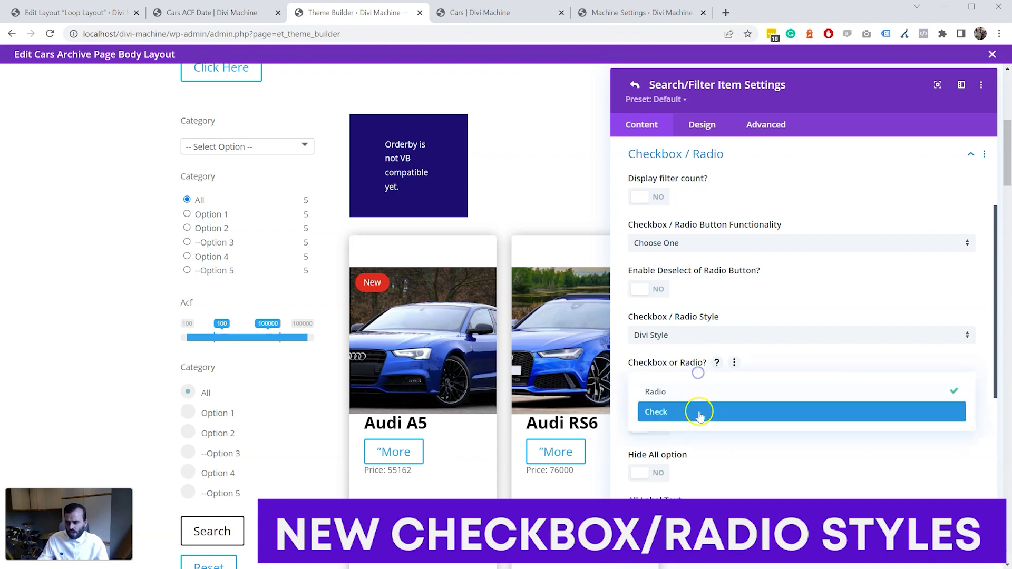
left_click(699, 414)
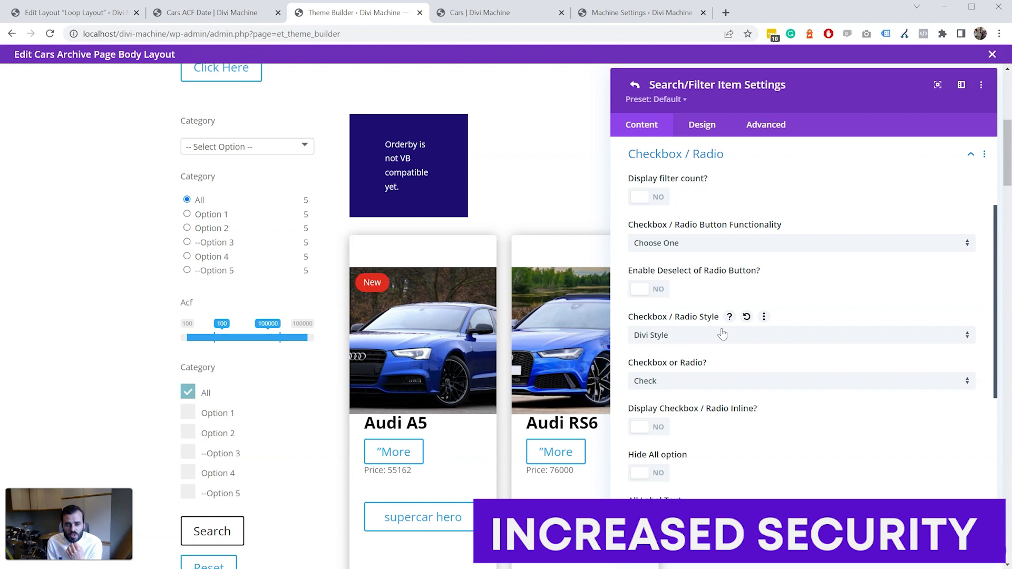
Step: Switch to the Edit Layout 'Loop Layout' tab and view it in the backend Divi Builder
left_click(76, 13)
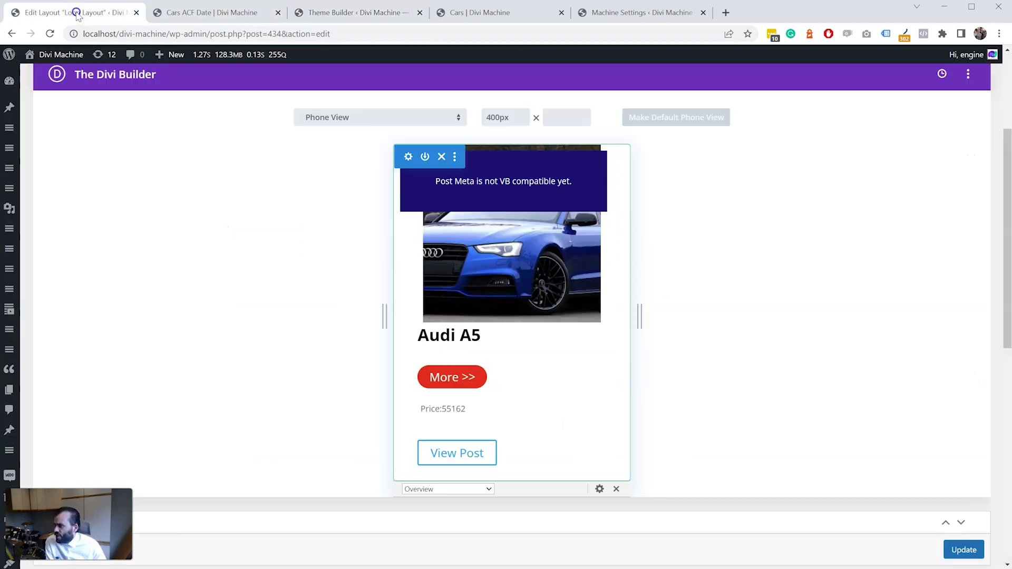
left_click(486, 203)
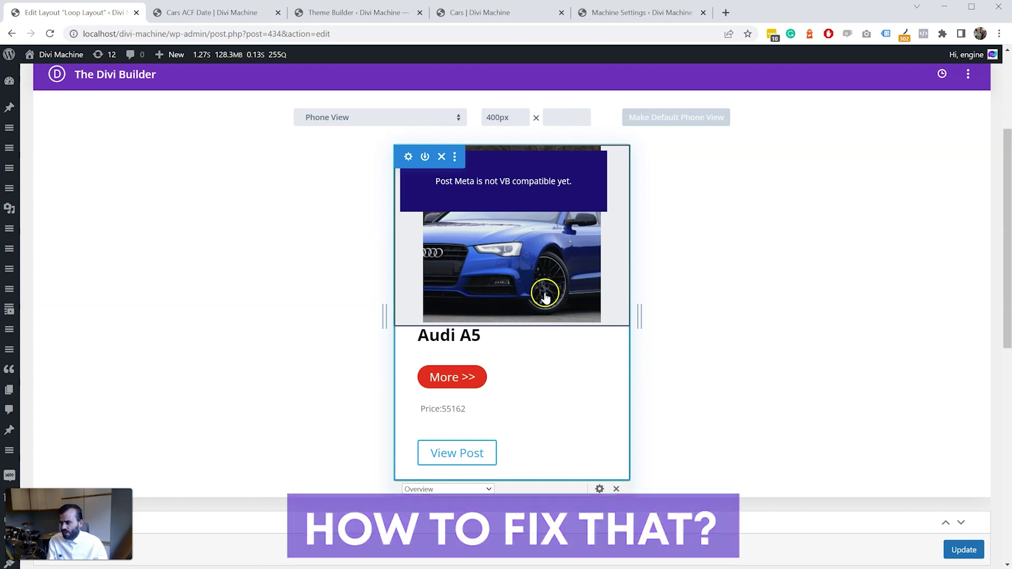
scroll(543, 295, "down", 5)
Step: Update the Loop Layout and show its modules in wireframe view
scroll(144, 316, "down", 3)
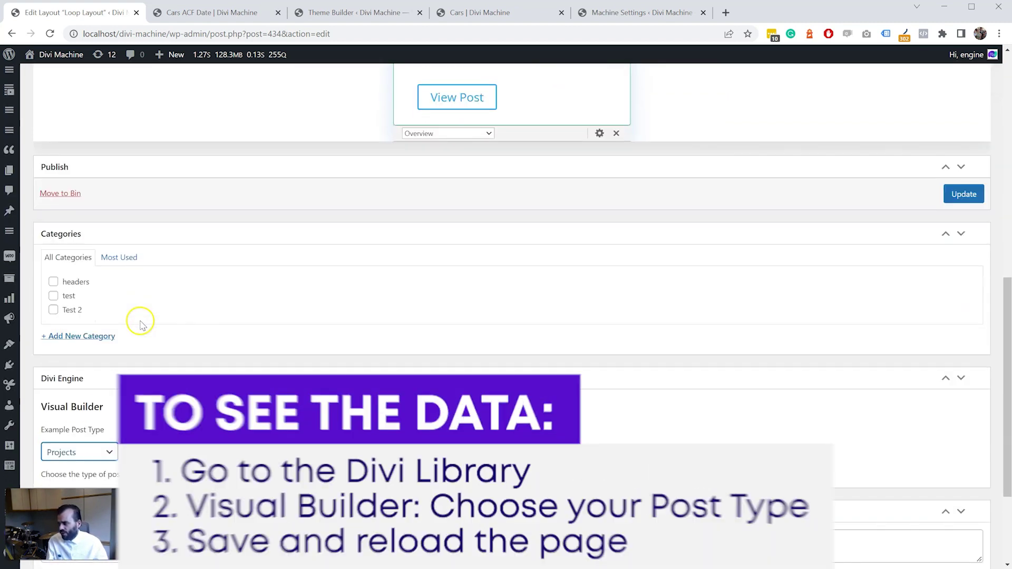
left_click(964, 192)
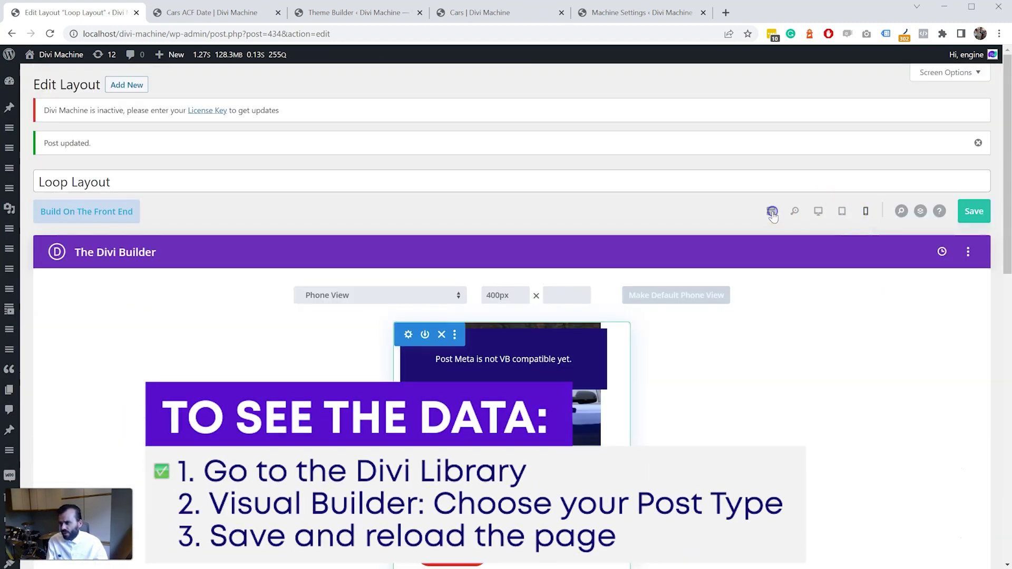
left_click(770, 211)
scroll(84, 305, "down", 6)
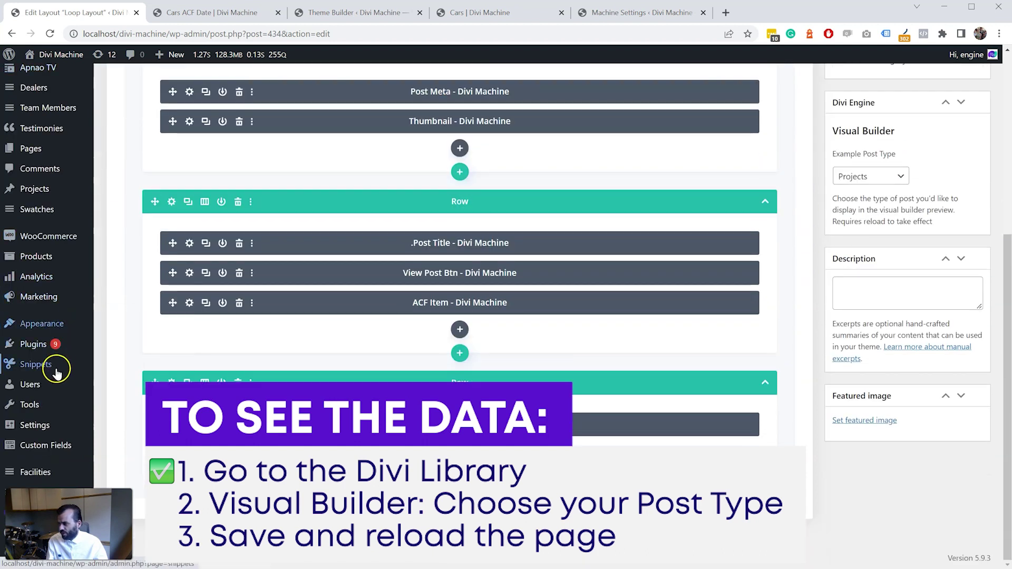
scroll(72, 459, "up", 4)
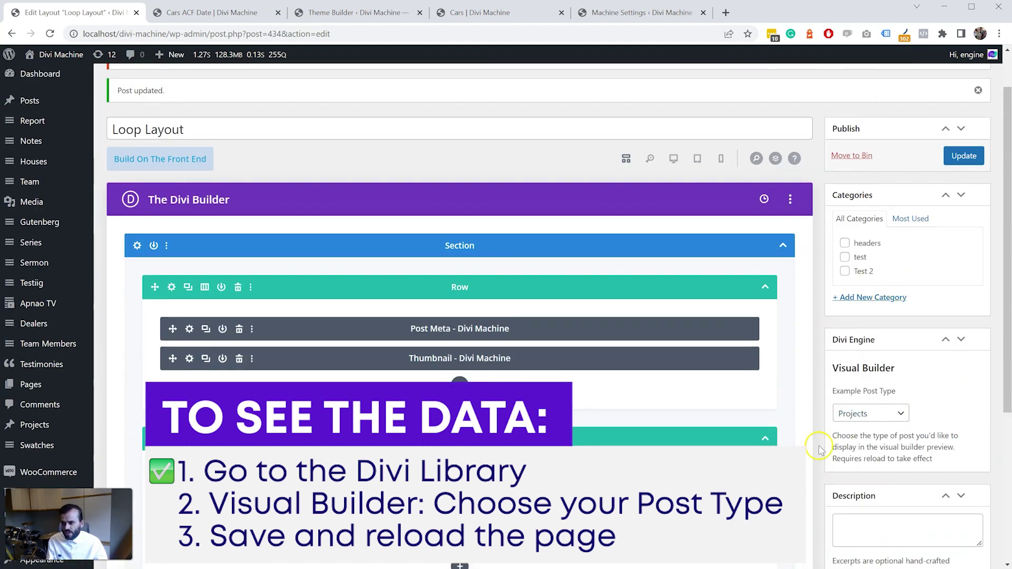
Step: Set the Divi Engine Example Post Type to Cars and update the layout
left_click(894, 414)
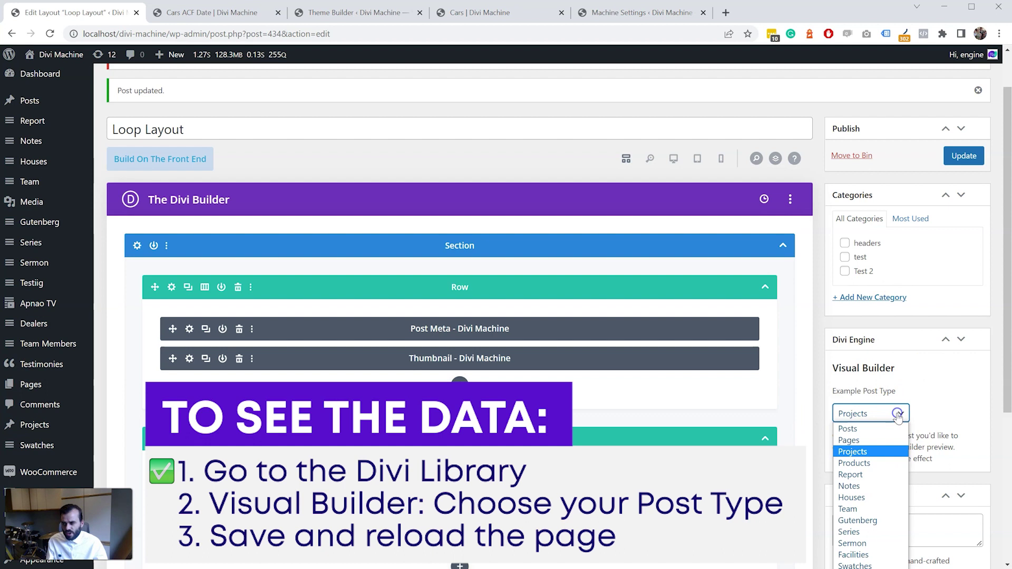
left_click(886, 452)
scroll(903, 316, "down", 3)
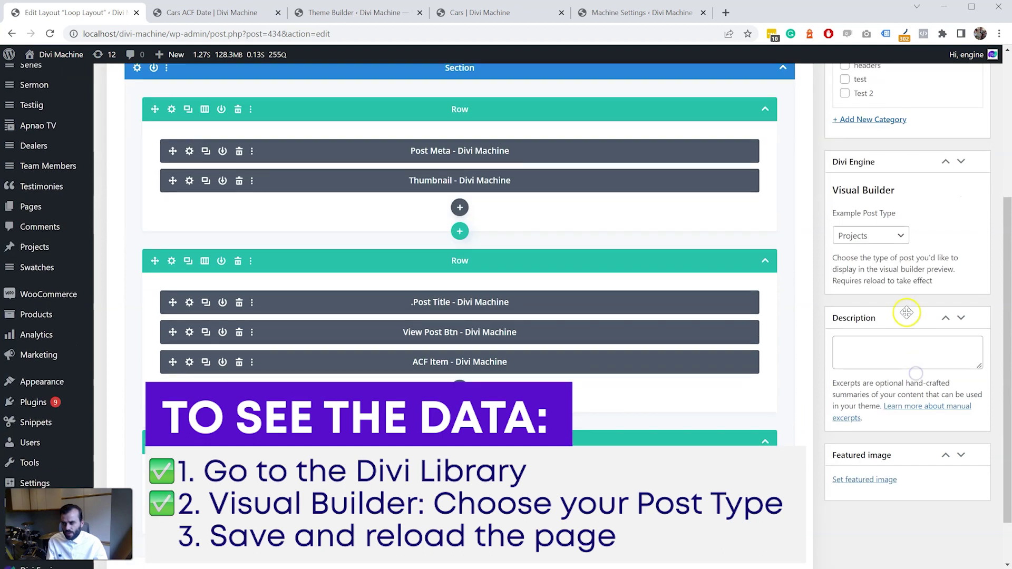
left_click(888, 235)
left_click(890, 453)
scroll(891, 364, "up", 3)
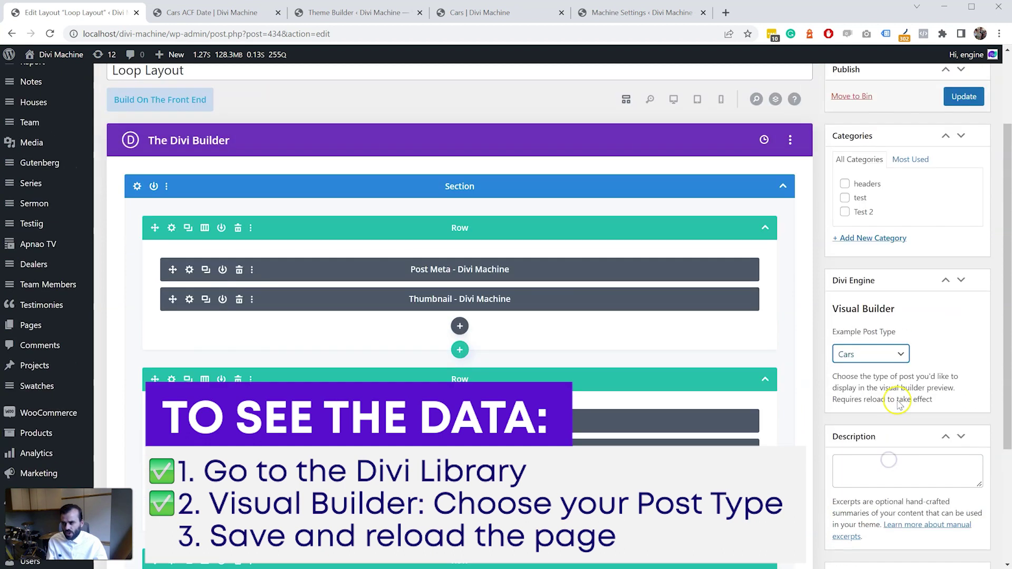
left_click(973, 100)
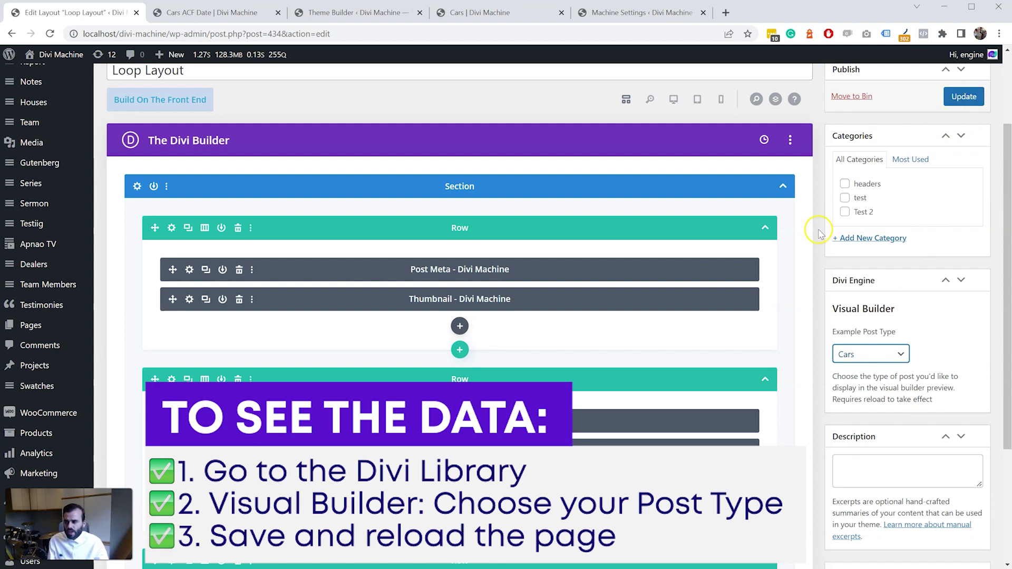
Step: Preview the Loop Layout at phone width
scroll(821, 241, "down", 3)
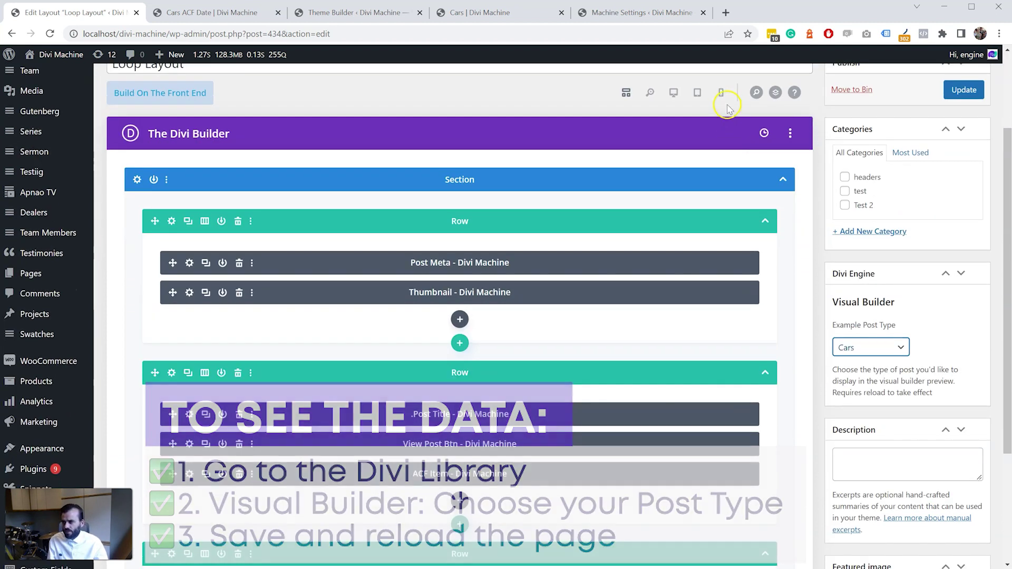
left_click(721, 94)
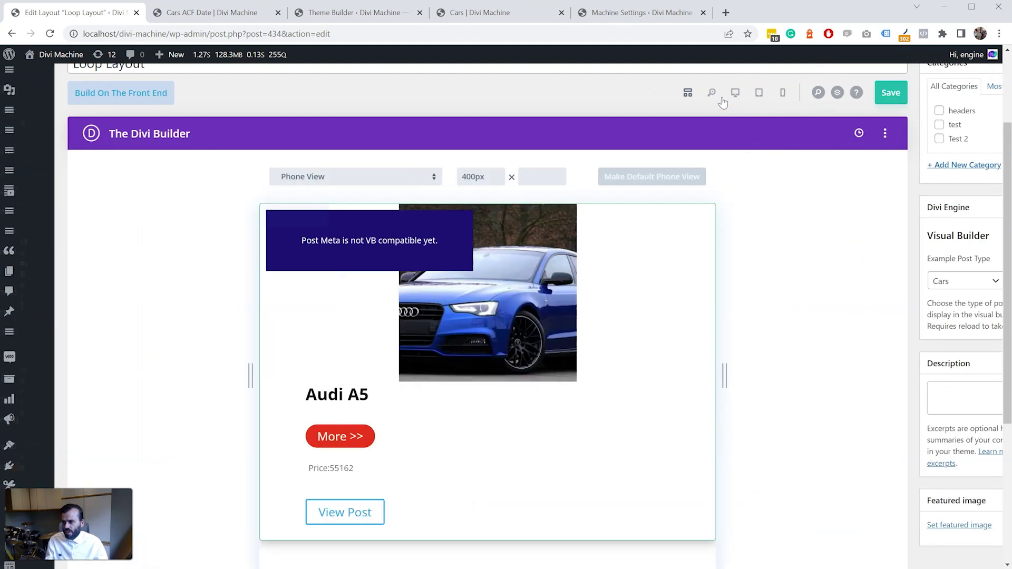
scroll(730, 255, "down", 10)
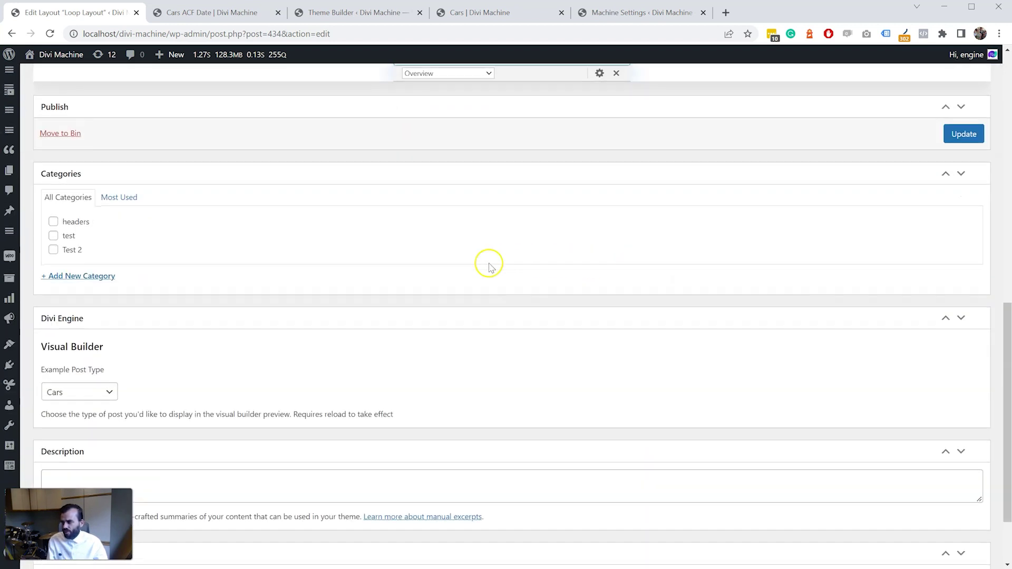
left_click(62, 301)
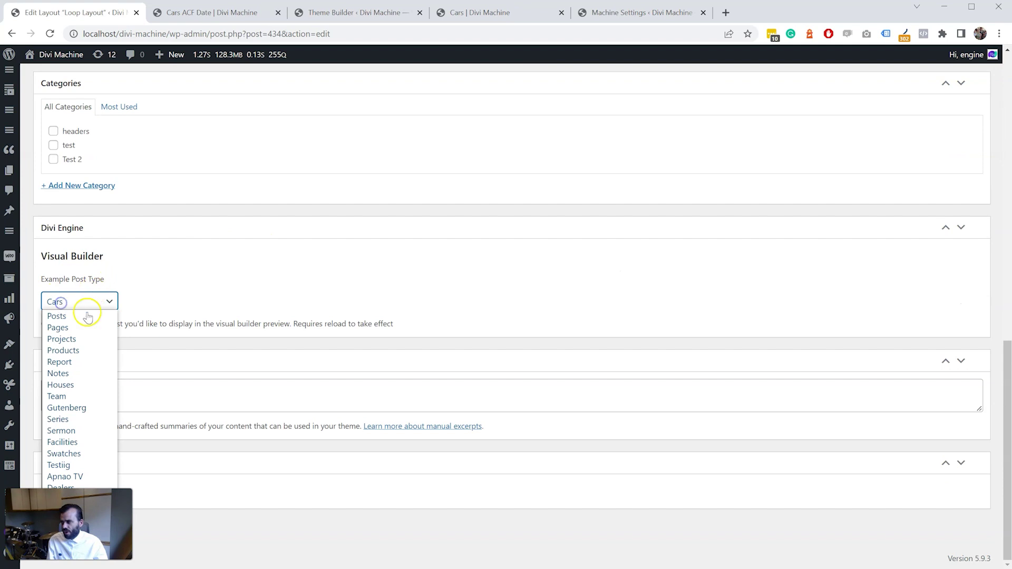
Step: Set the Cars ACF Date page's Divi Engine Example Post Type to Testiig, then return to Cars Archive
left_click(73, 350)
left_click(211, 12)
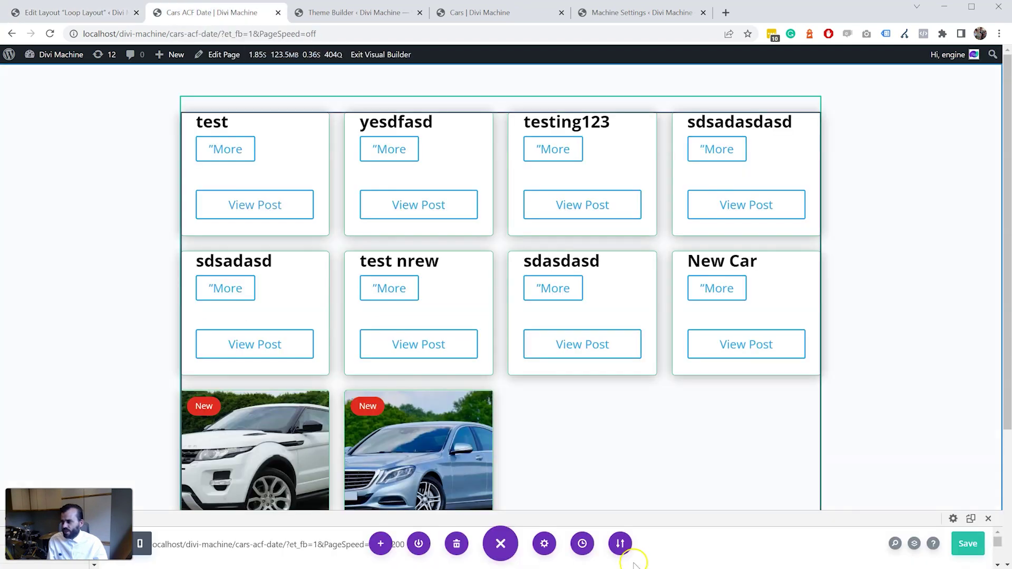
left_click(544, 544)
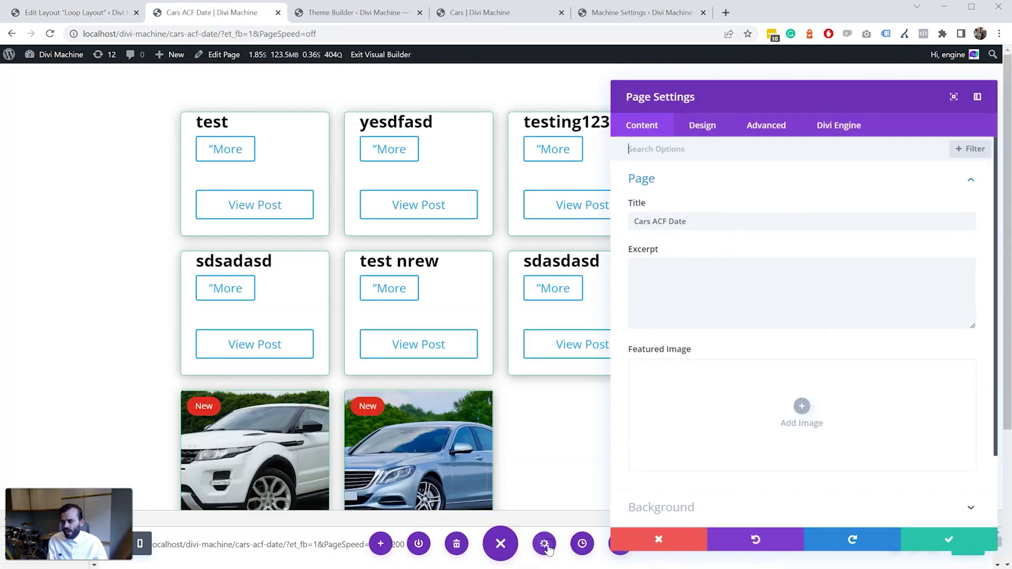
left_click(828, 125)
left_click(820, 181)
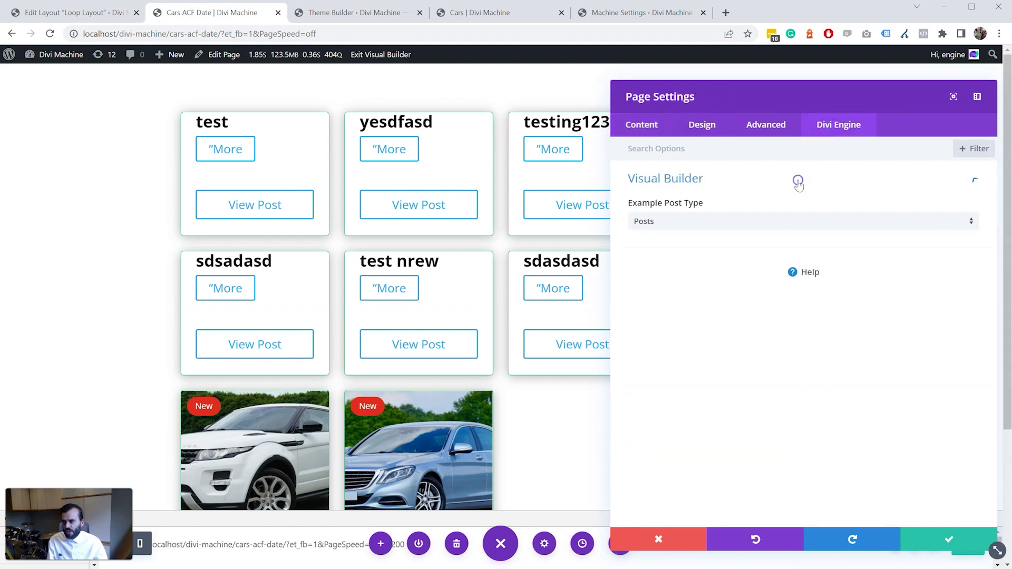
left_click(671, 230)
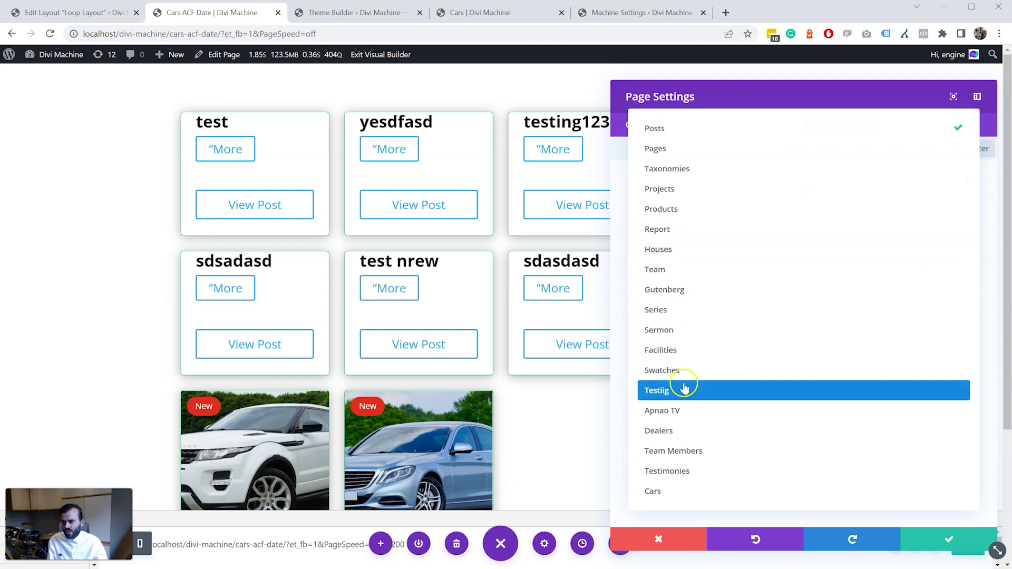
left_click(683, 389)
left_click(323, 14)
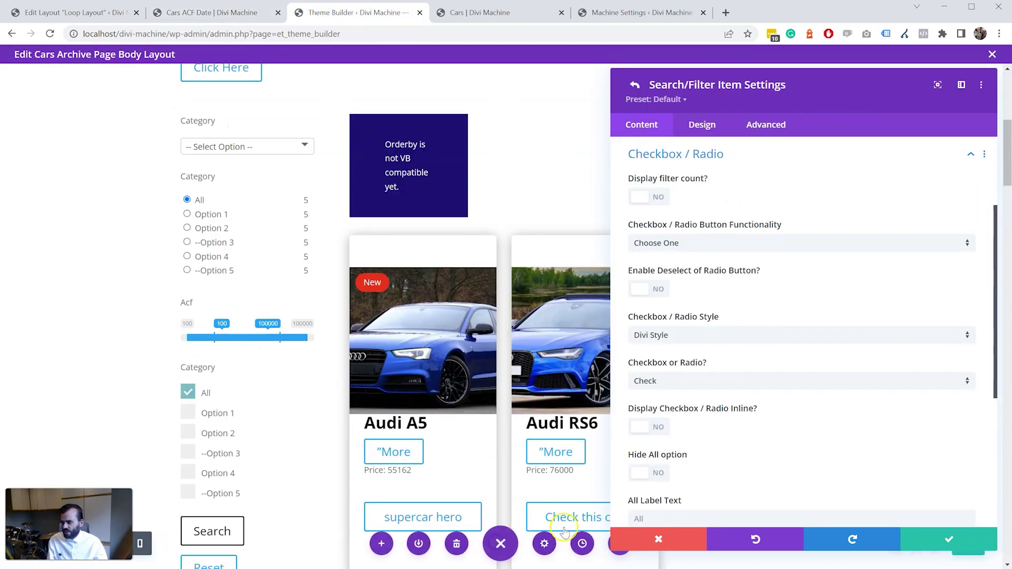
Step: View the body template's Divi Engine settings and close them without changes
left_click(543, 543)
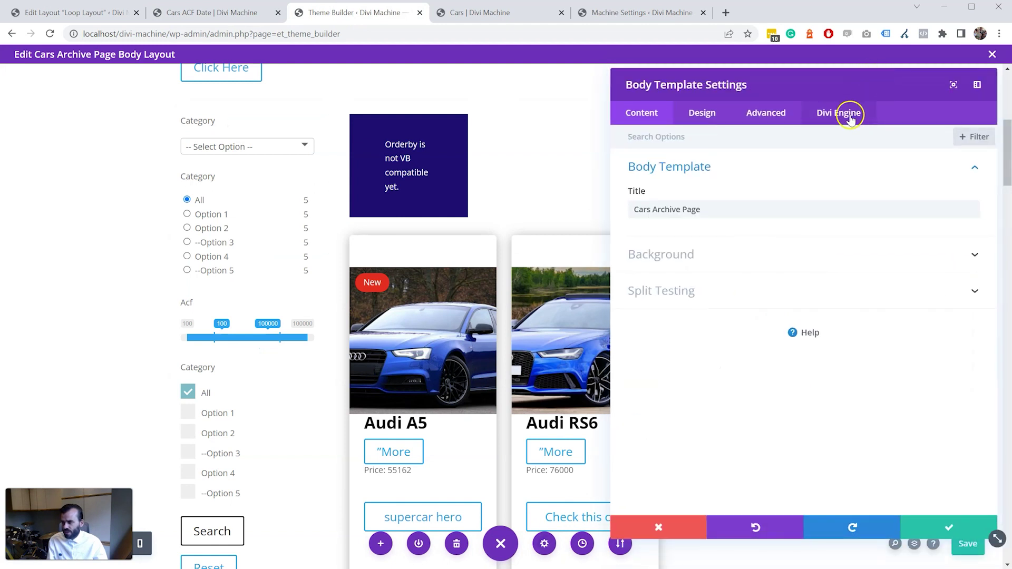
left_click(847, 113)
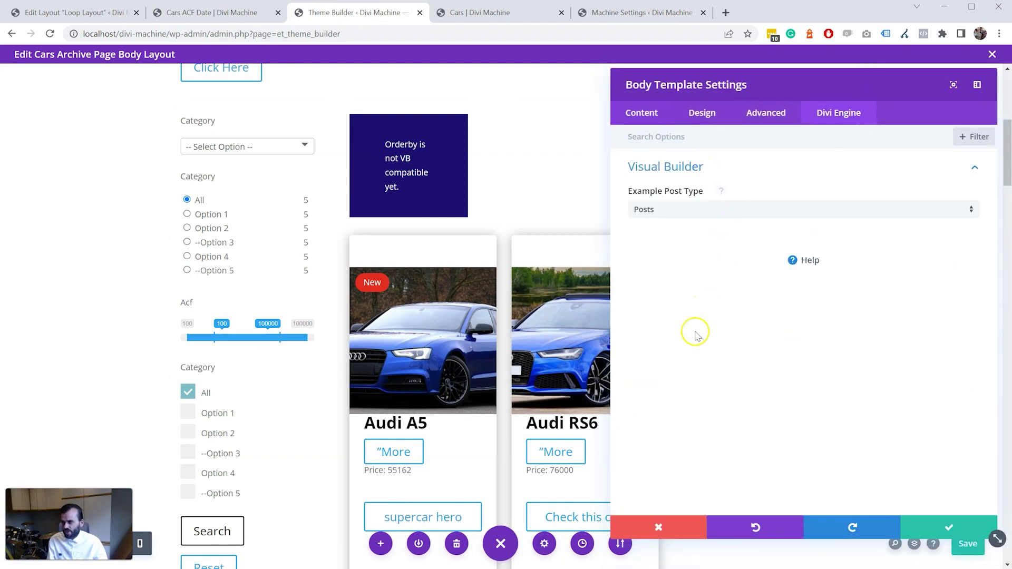
left_click(670, 528)
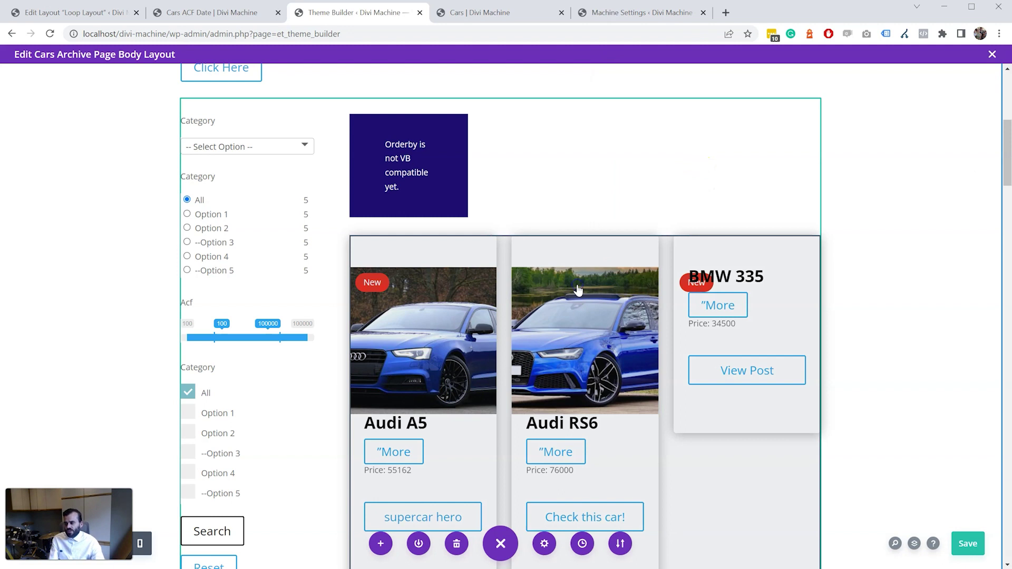
Step: Open the Archive Loop module's settings to inspect its Post Type choices
left_click(554, 262)
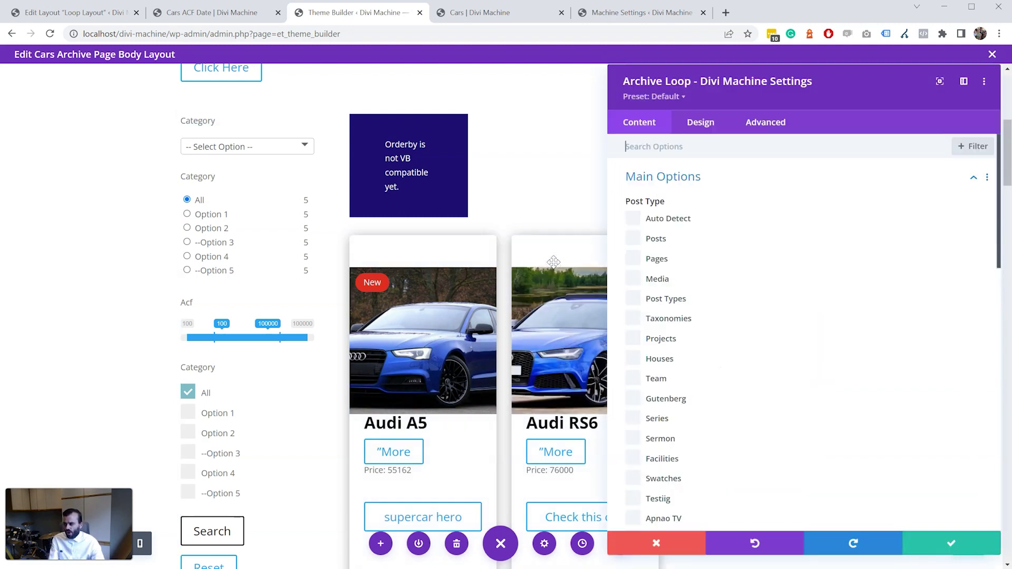
scroll(655, 201, "down", 3)
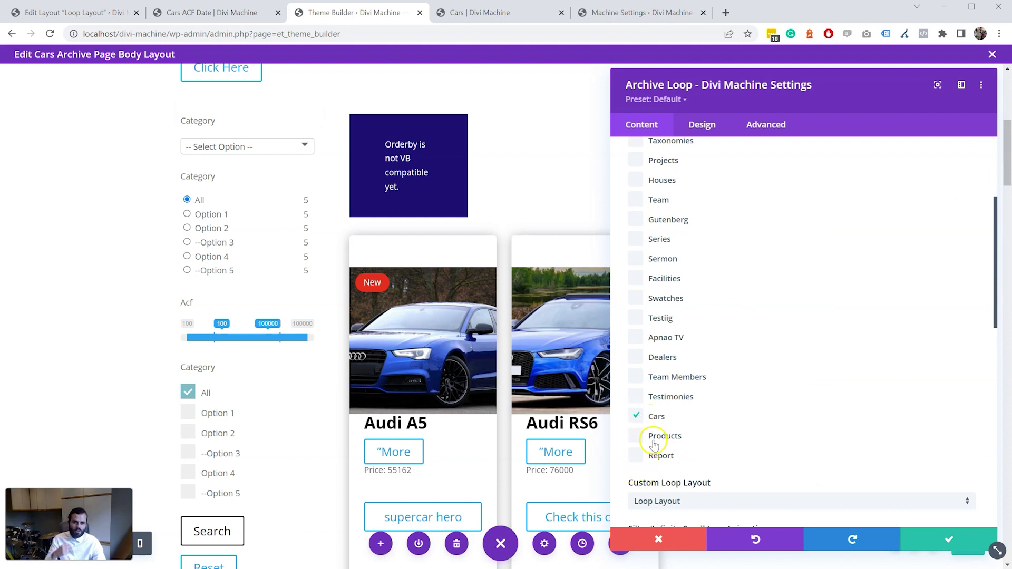
scroll(659, 274, "up", 3)
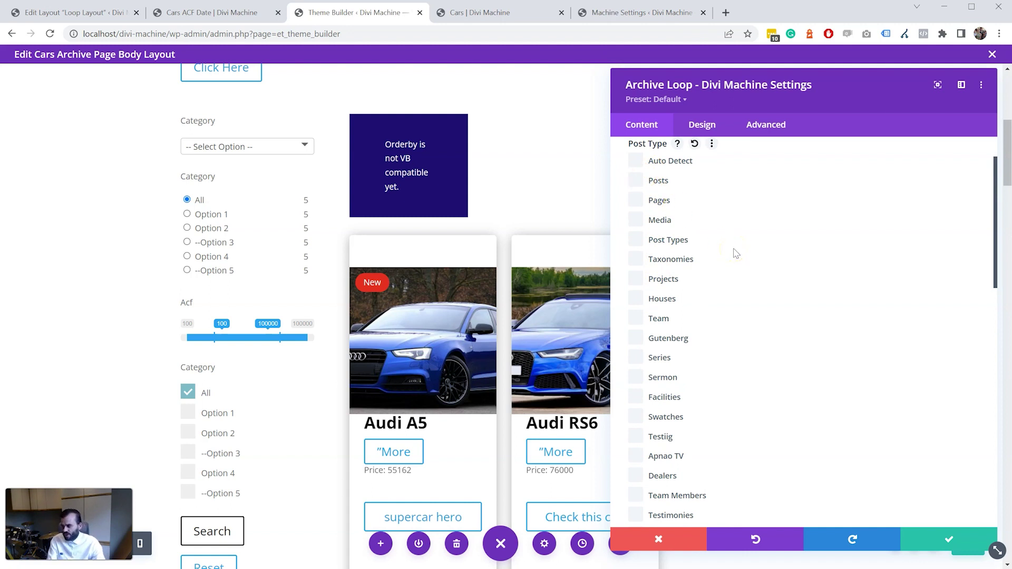
Step: Discard the loop changes and set the Filter Posts module's Filter Style to Slide
left_click(698, 537)
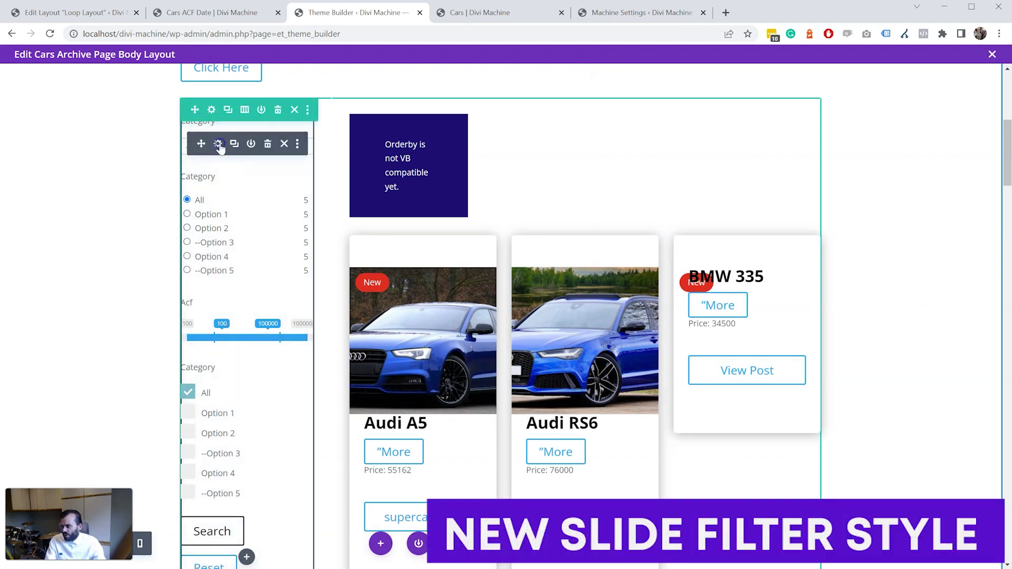
left_click(219, 141)
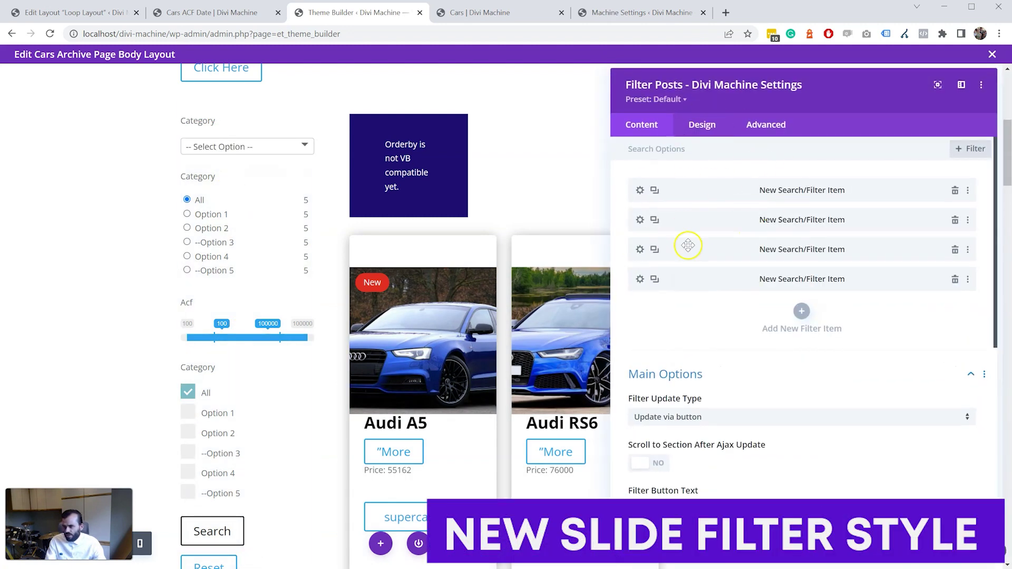
scroll(689, 244, "down", 4)
left_click(702, 408)
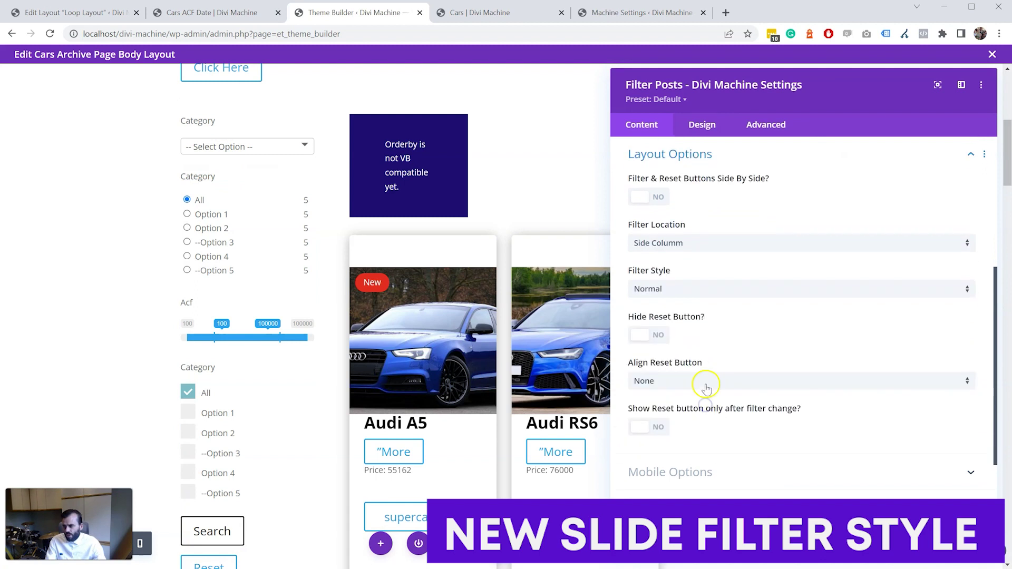
left_click(664, 289)
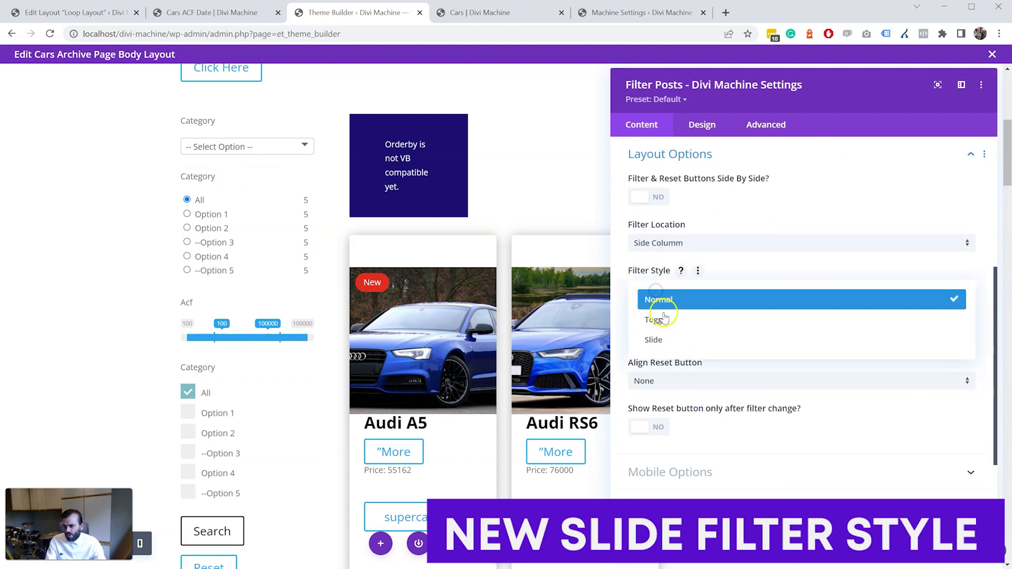
left_click(673, 344)
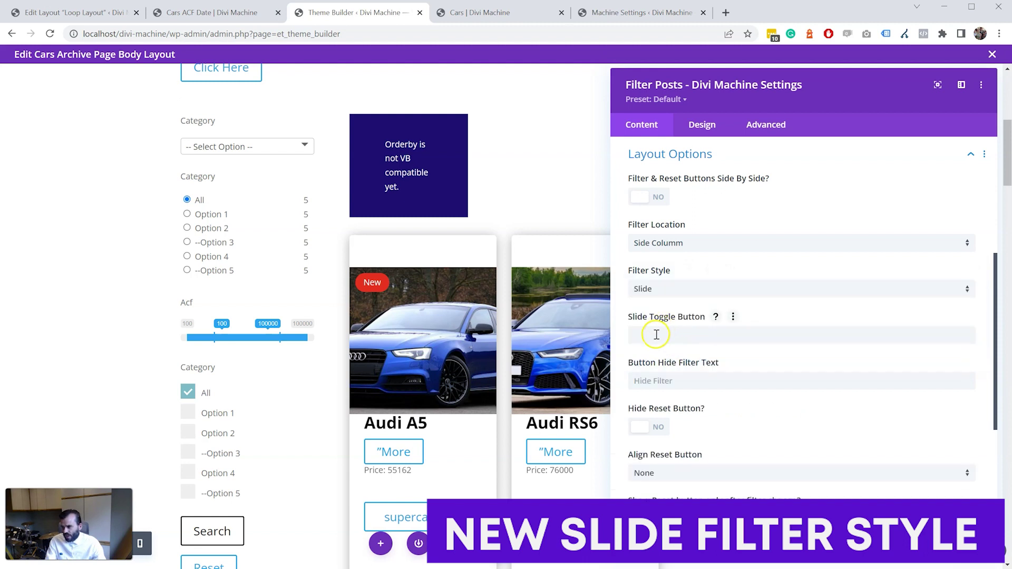
left_click(715, 316)
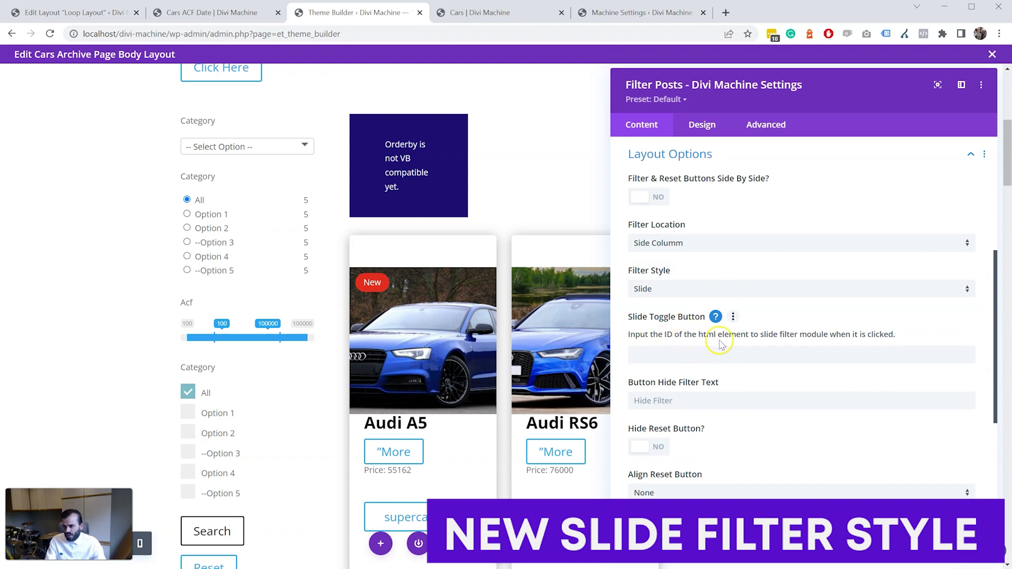
left_click(715, 316)
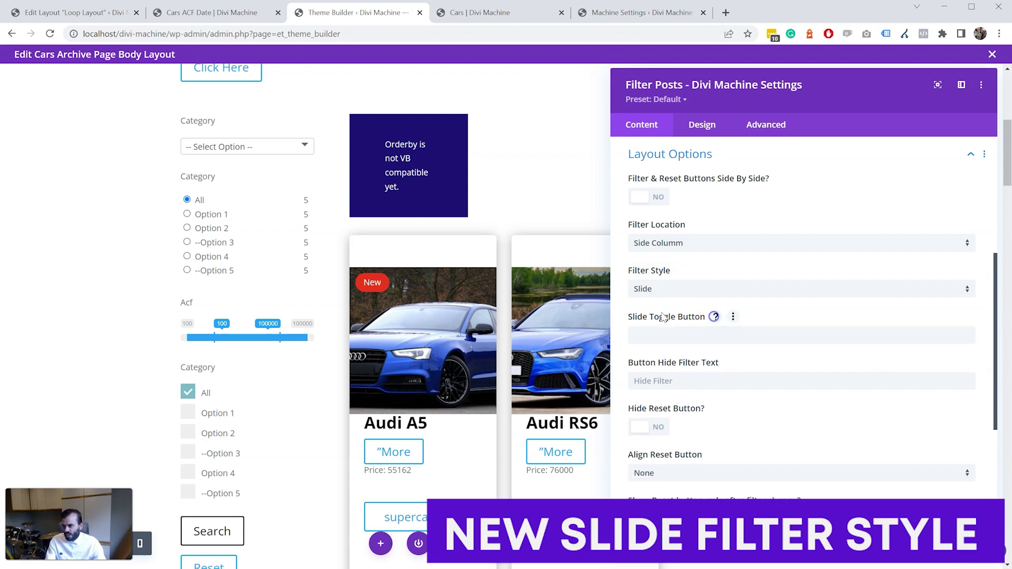
scroll(250, 195, "up", 2)
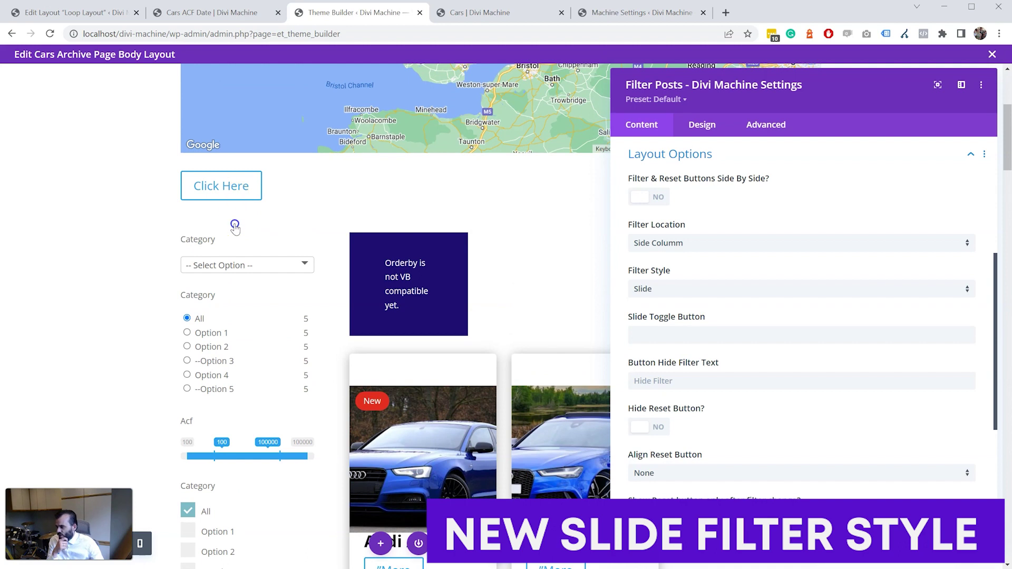
Step: Change the Click Here button's label text to Filter
left_click(701, 553)
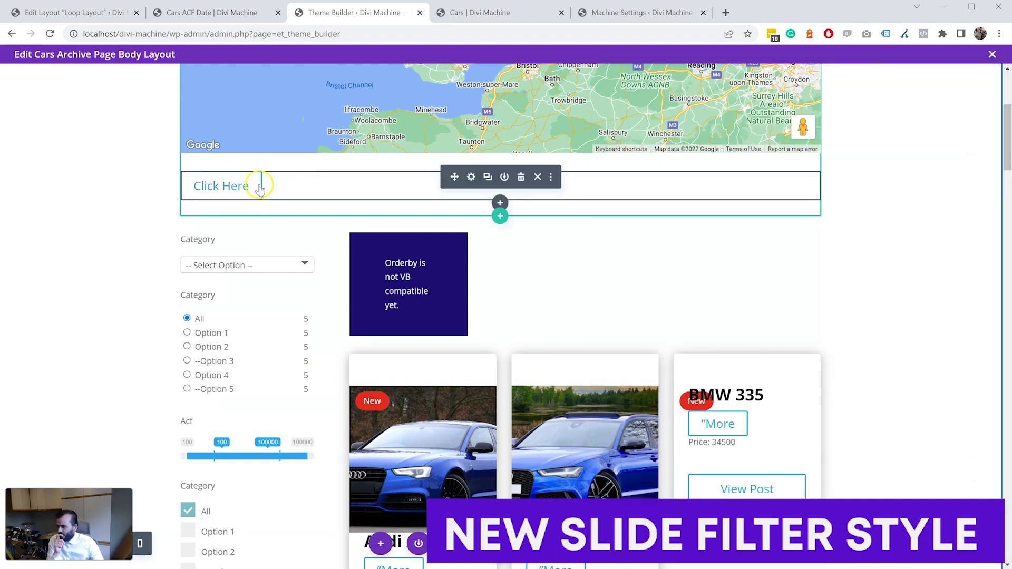
left_click(473, 177)
left_click(653, 222)
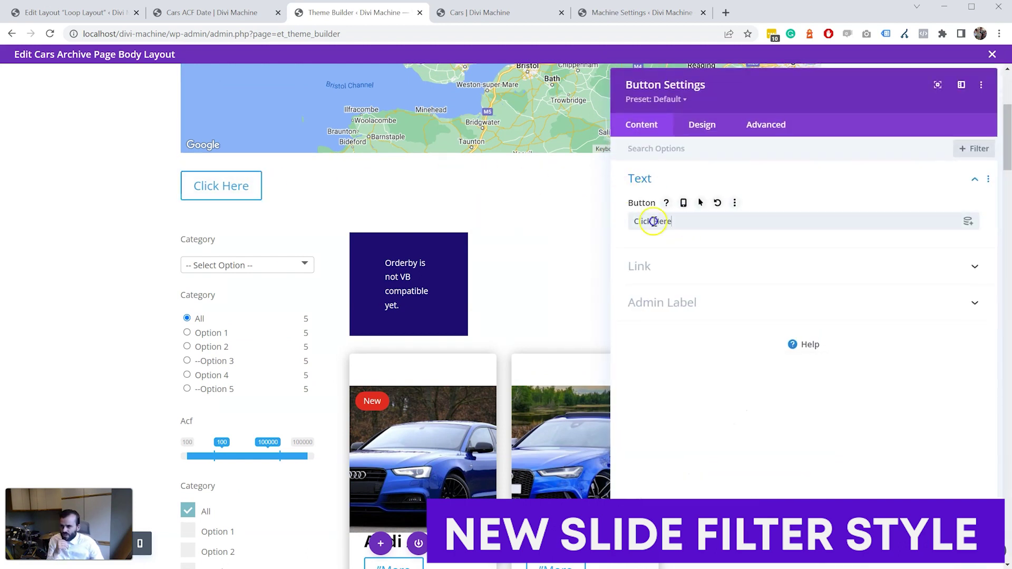
key("ctrl+a")
type("Filter")
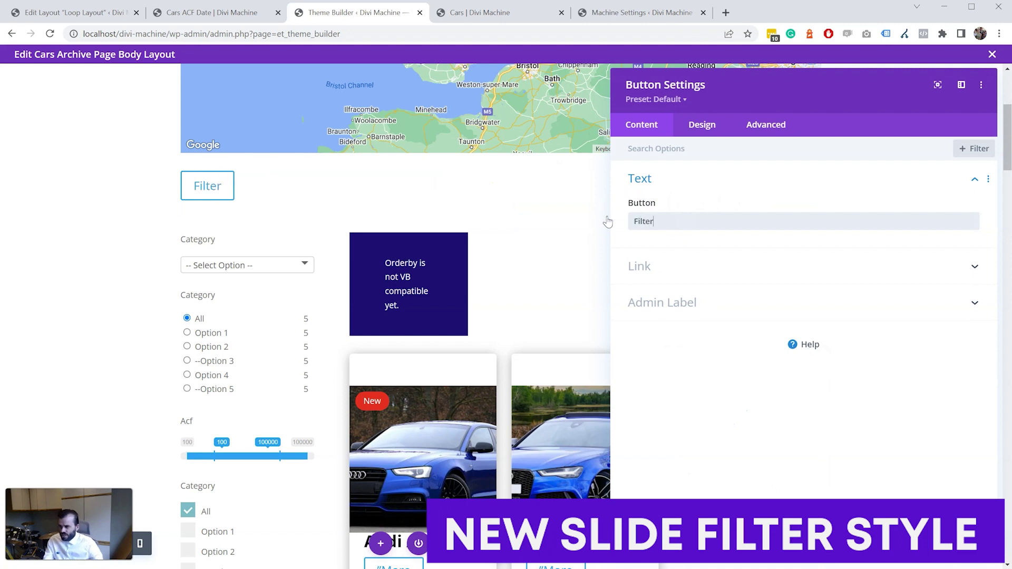
Step: Give the button the CSS ID slide_filter and save its settings
left_click(782, 125)
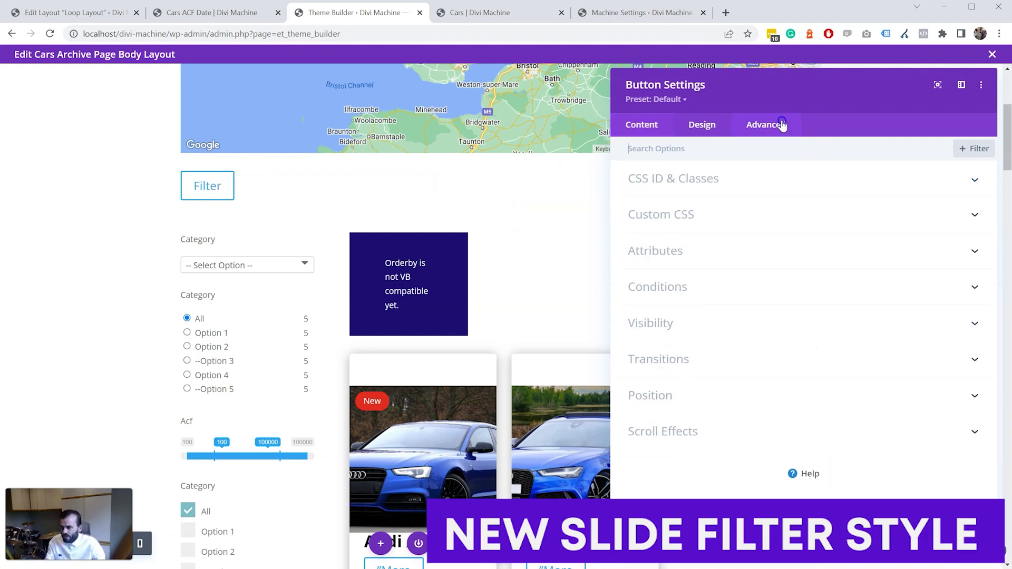
left_click(738, 170)
left_click(682, 219)
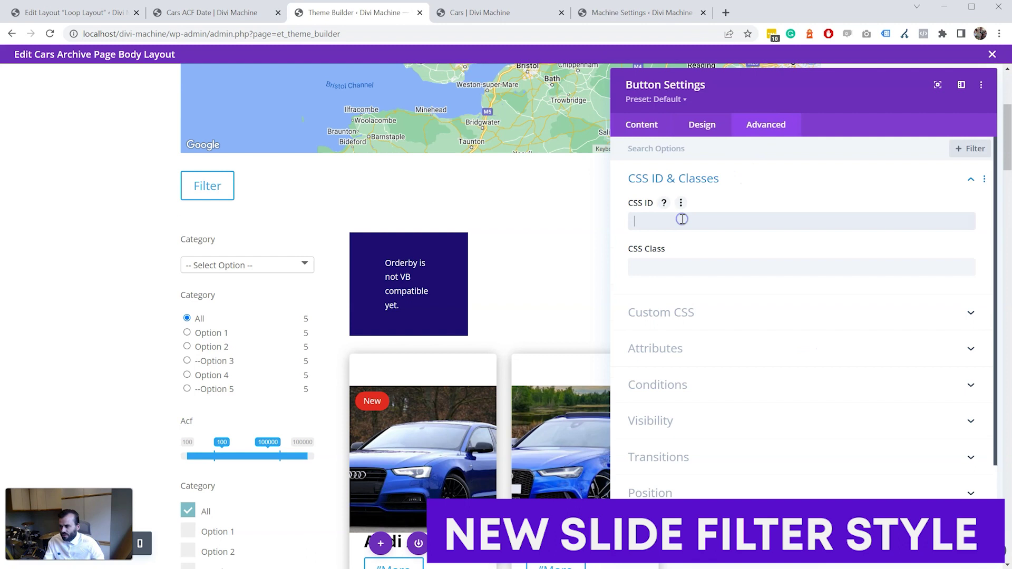
type("Fil")
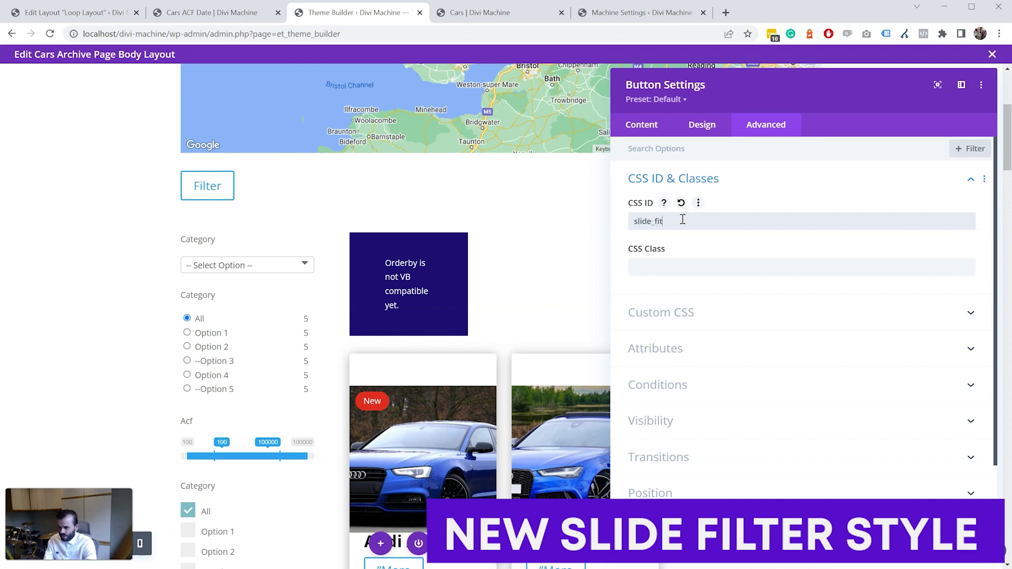
type("er")
key("ctrl+a")
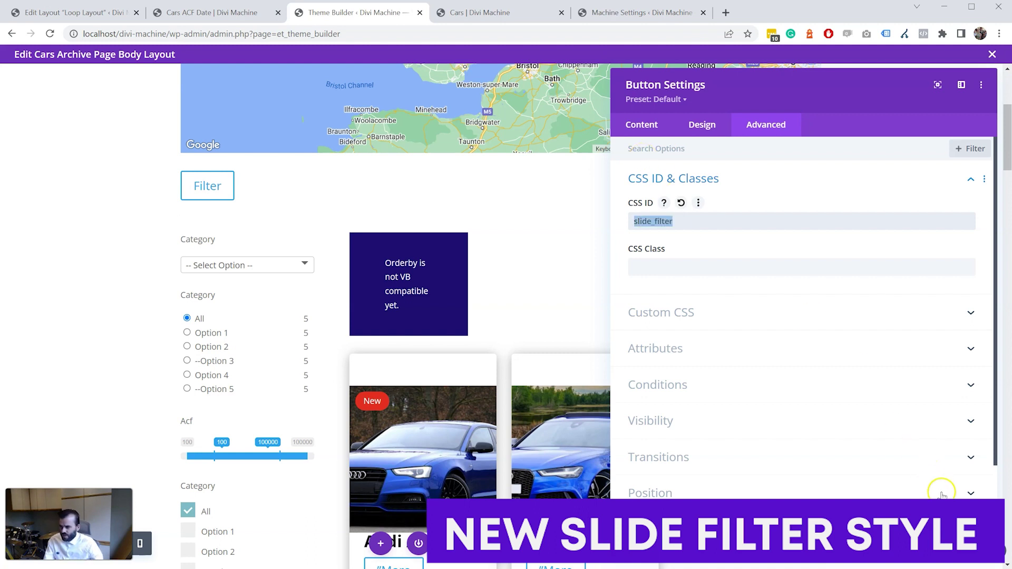
key("Escape")
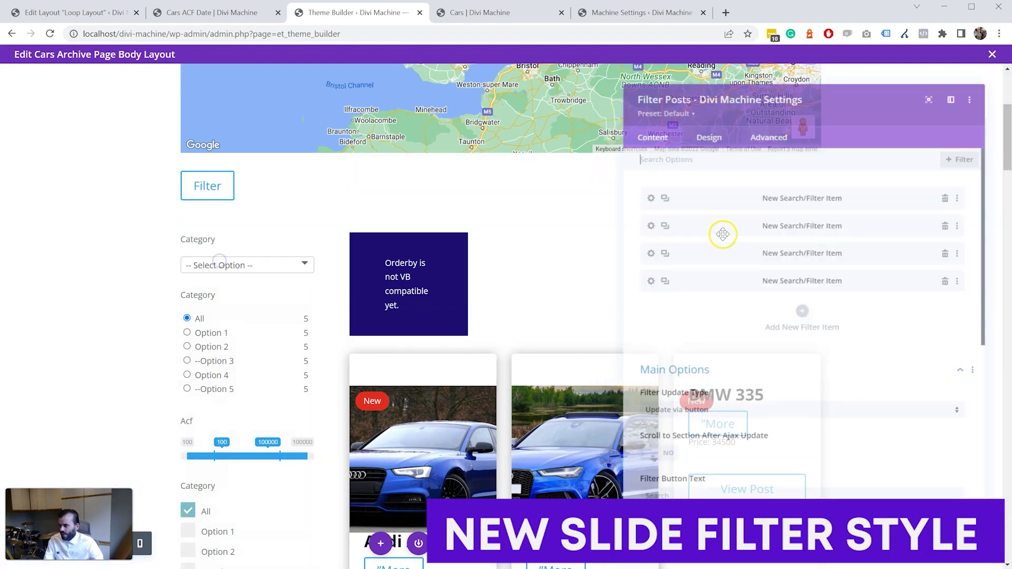
Step: Enter slide_filter as the Filter Posts module's Slide Toggle Button under Layout Options
left_click(218, 262)
scroll(710, 318, "down", 6)
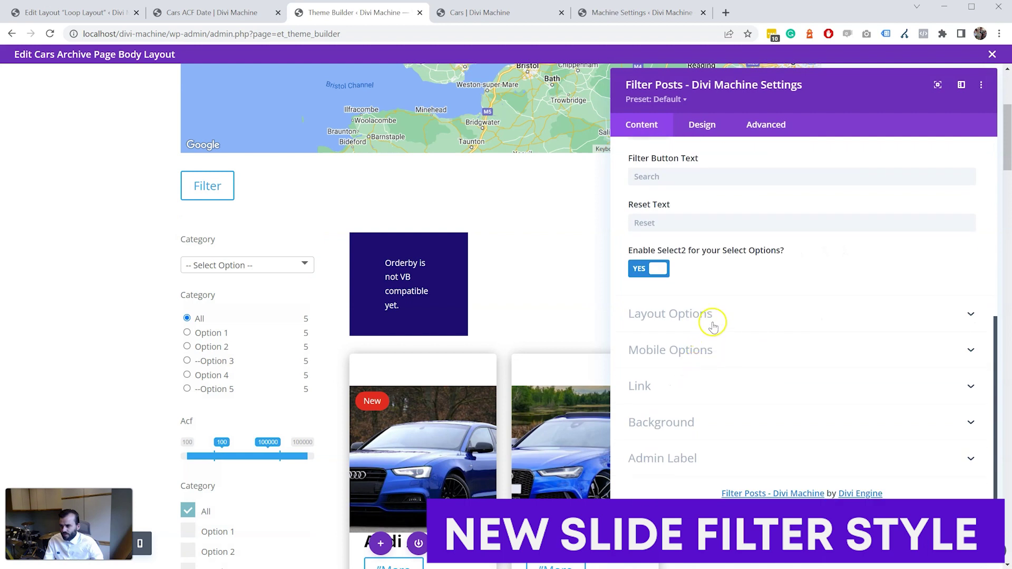
left_click(712, 318)
left_click(718, 330)
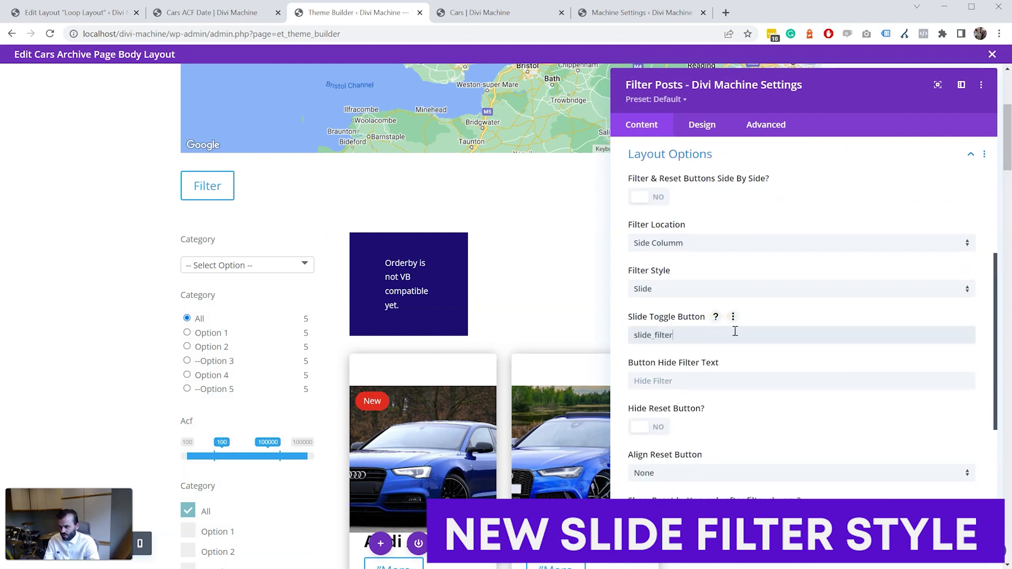
left_click(737, 338)
scroll(737, 337, "down", 1)
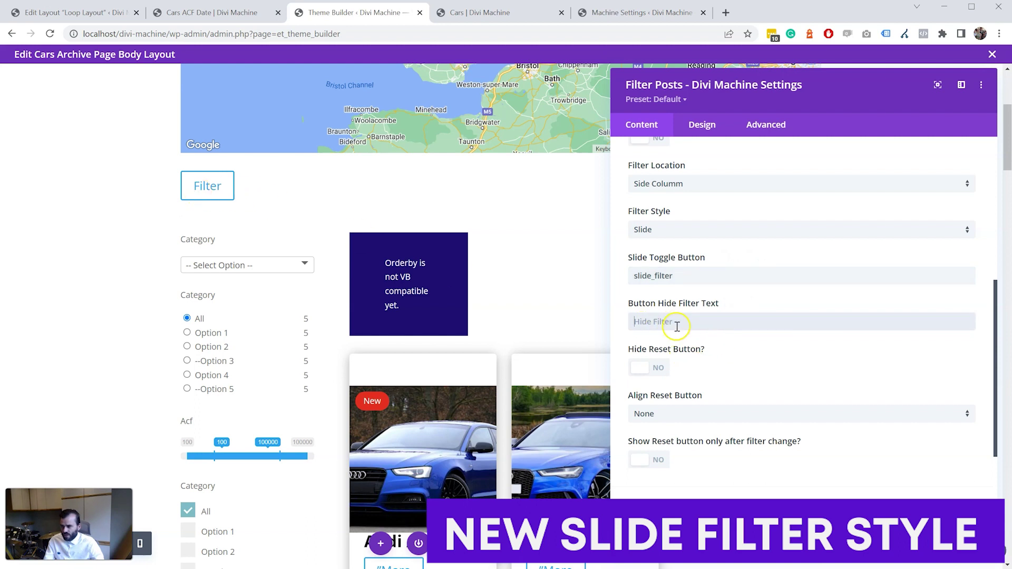
scroll(685, 345, "down", 1)
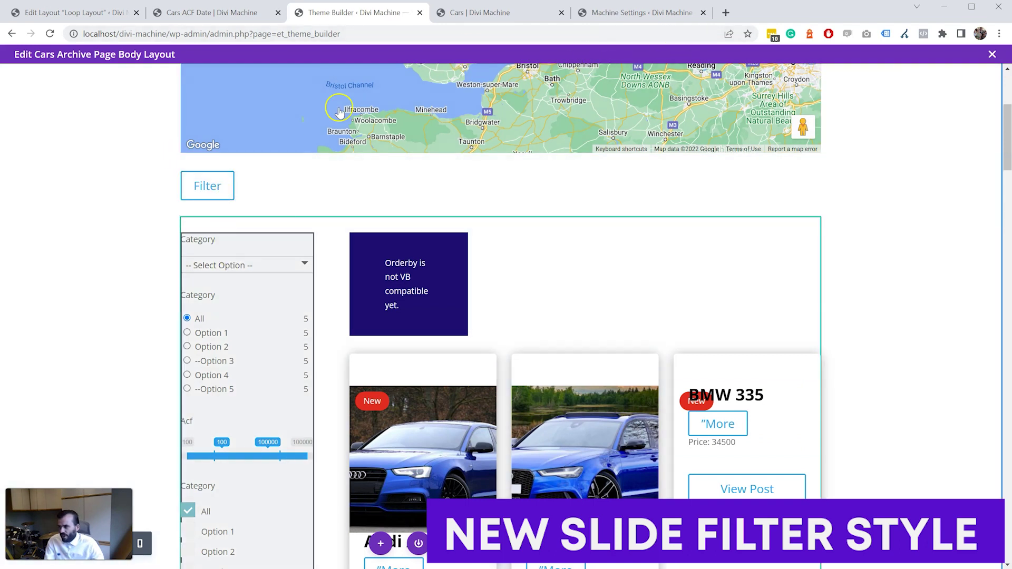
key("ctrl+Tab")
Step: Reload the Cars page and toggle the Filter button repeatedly, ending with the sidebar shown
right_click(80, 193)
left_click(114, 229)
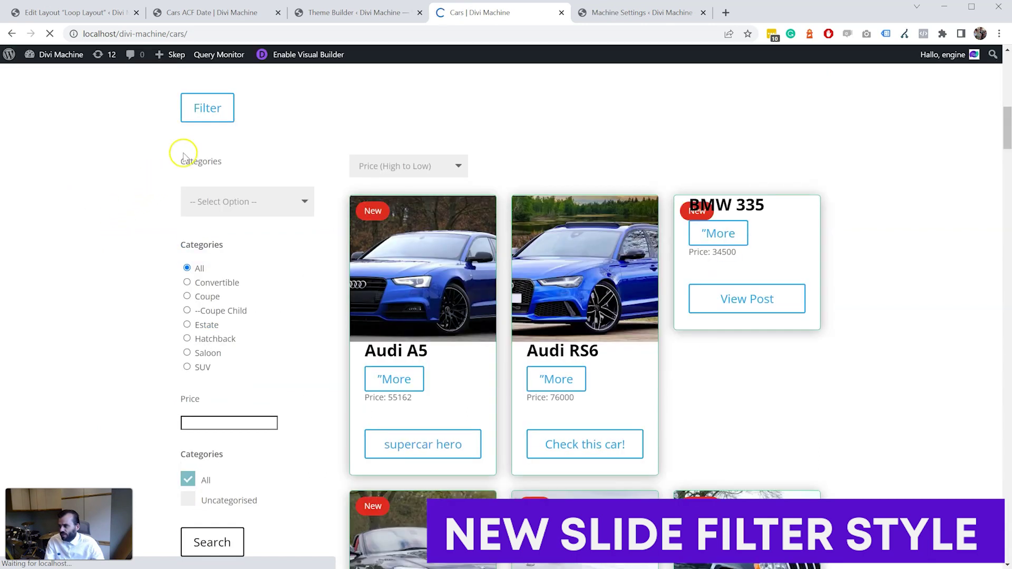
left_click(216, 108)
left_click(217, 111)
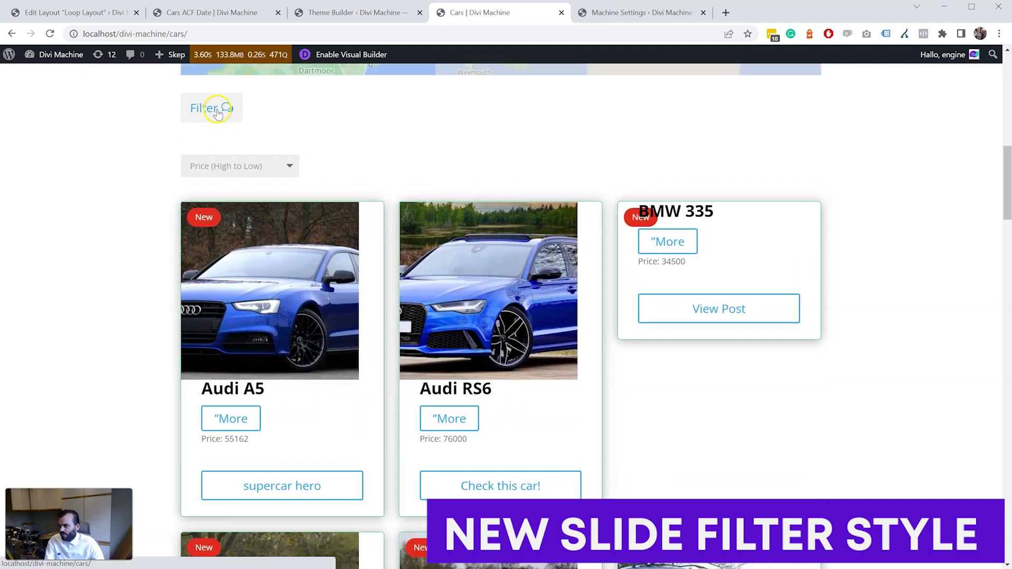
left_click(217, 112)
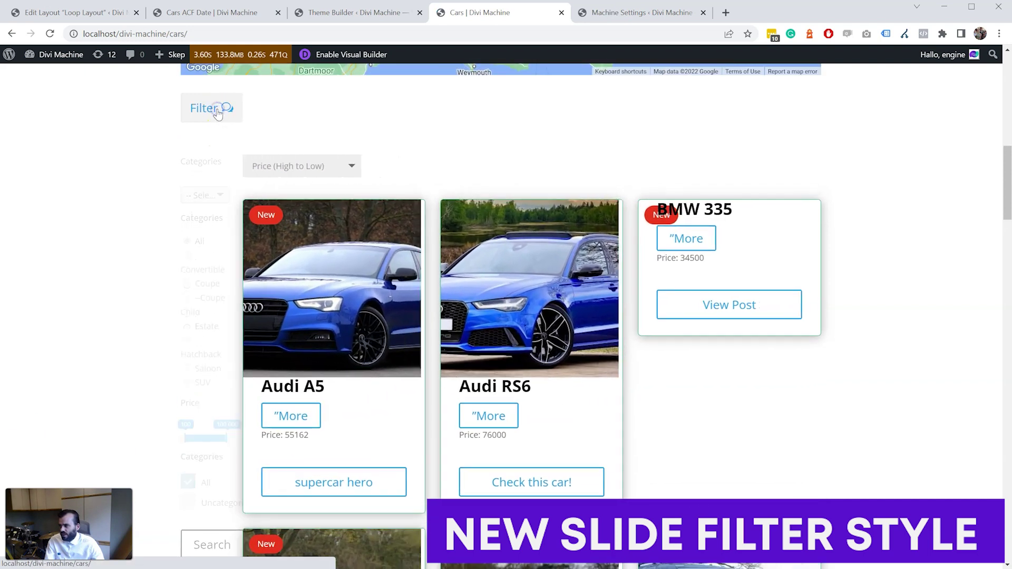
left_click(217, 112)
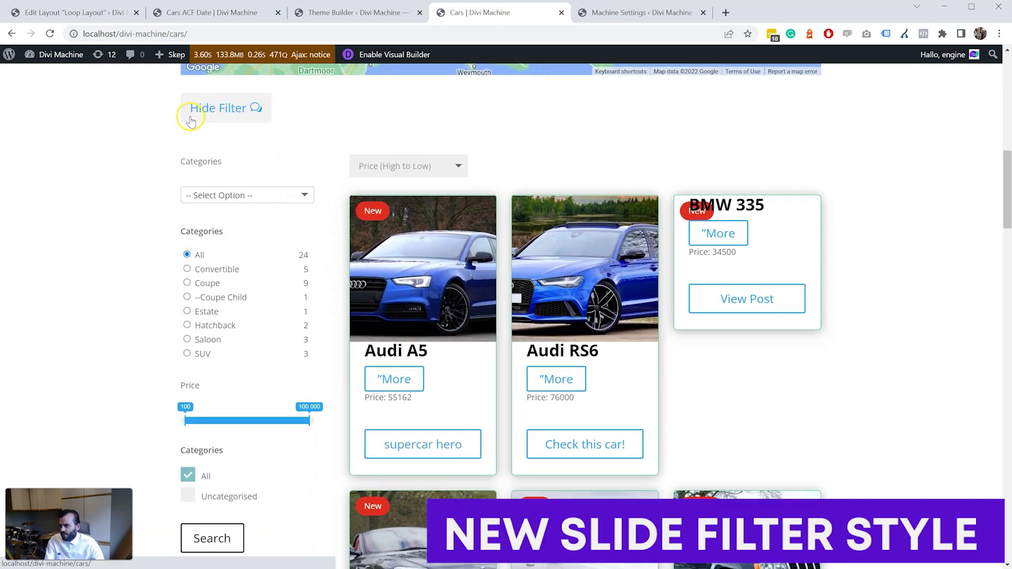
left_click(213, 119)
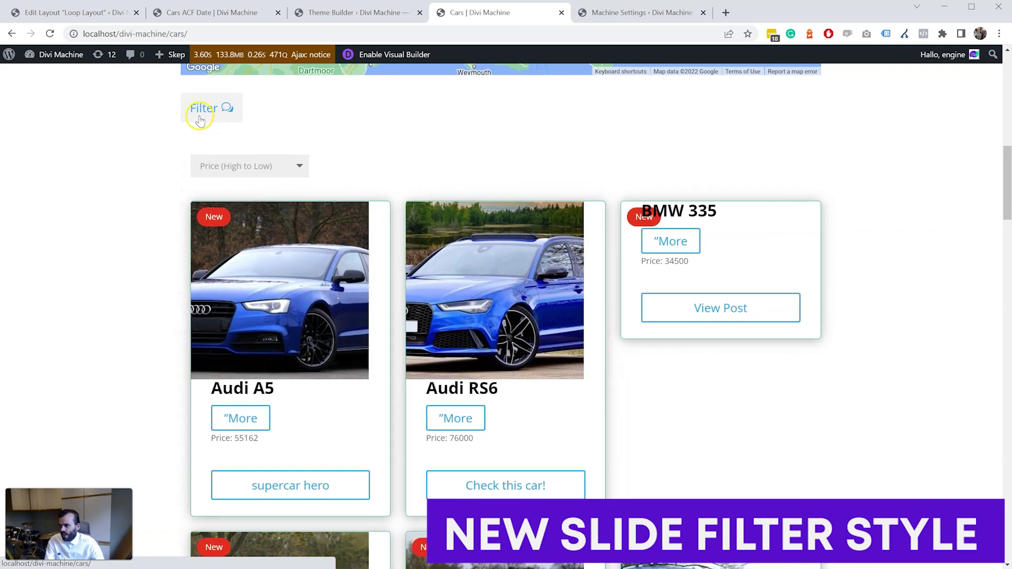
left_click(199, 115)
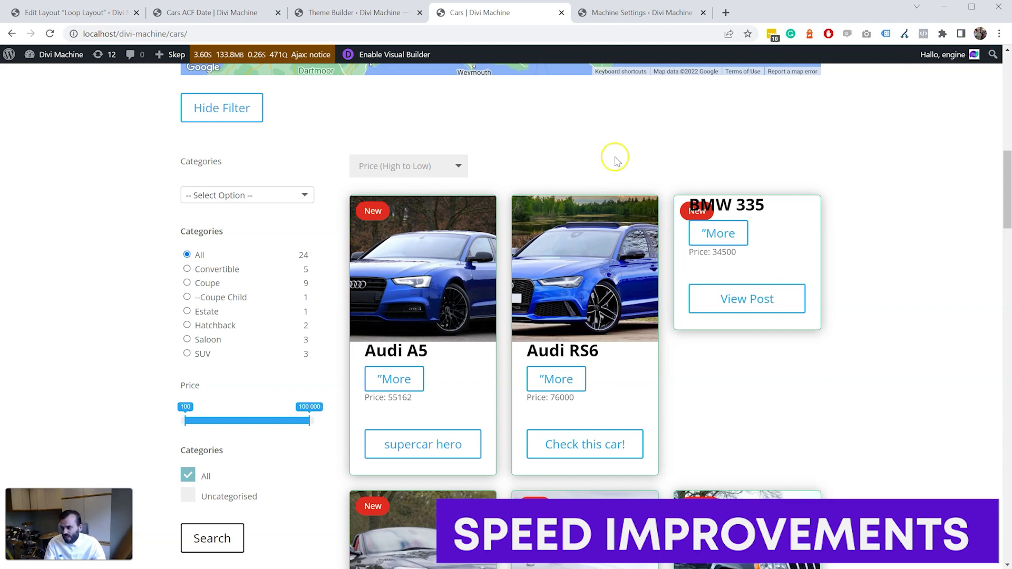
Step: Highlight the category names and post counts on the Cars page, then return to the Theme Builder layout
left_click(311, 257)
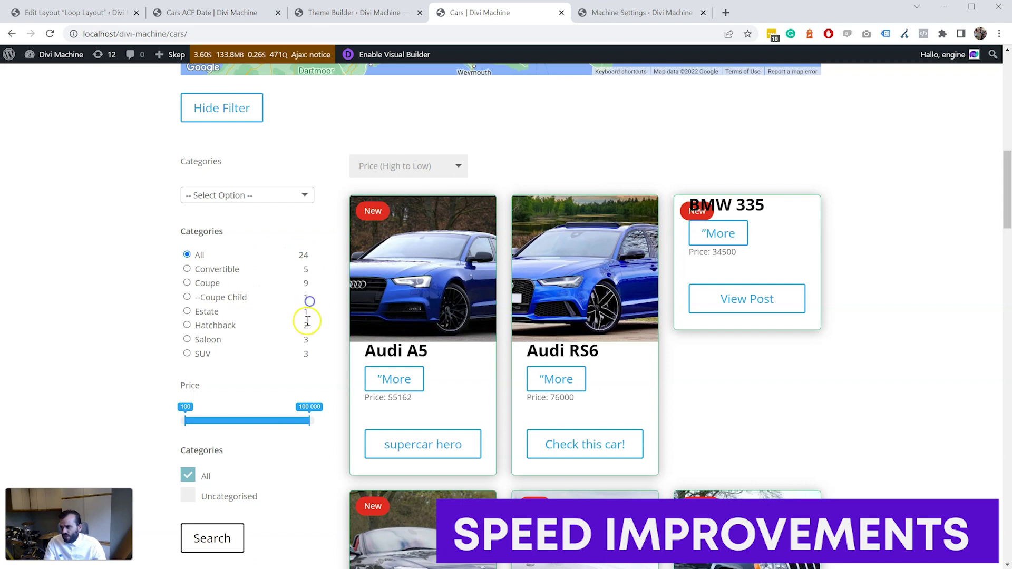
left_click(313, 257)
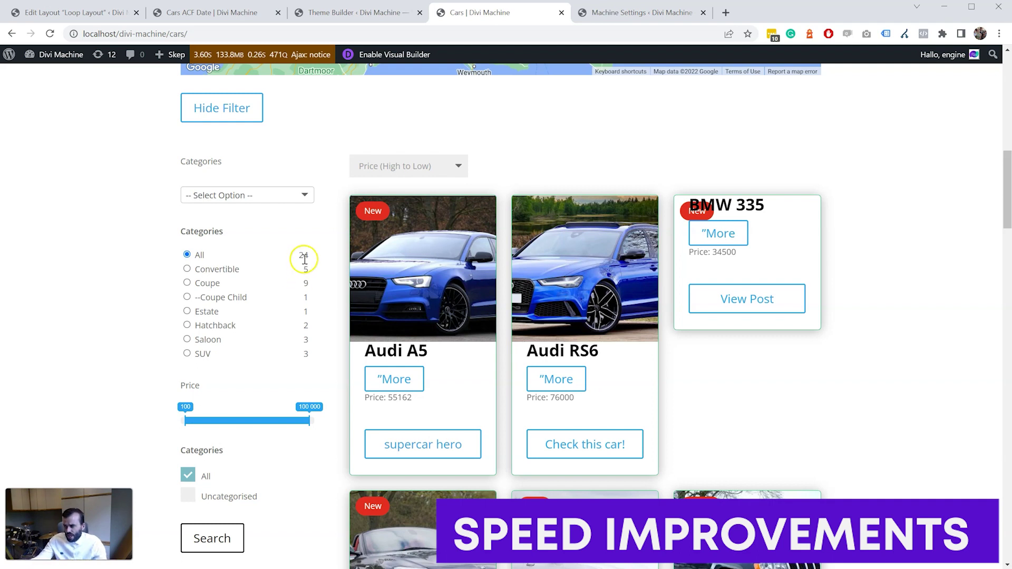
left_click_drag(303, 259, 308, 352)
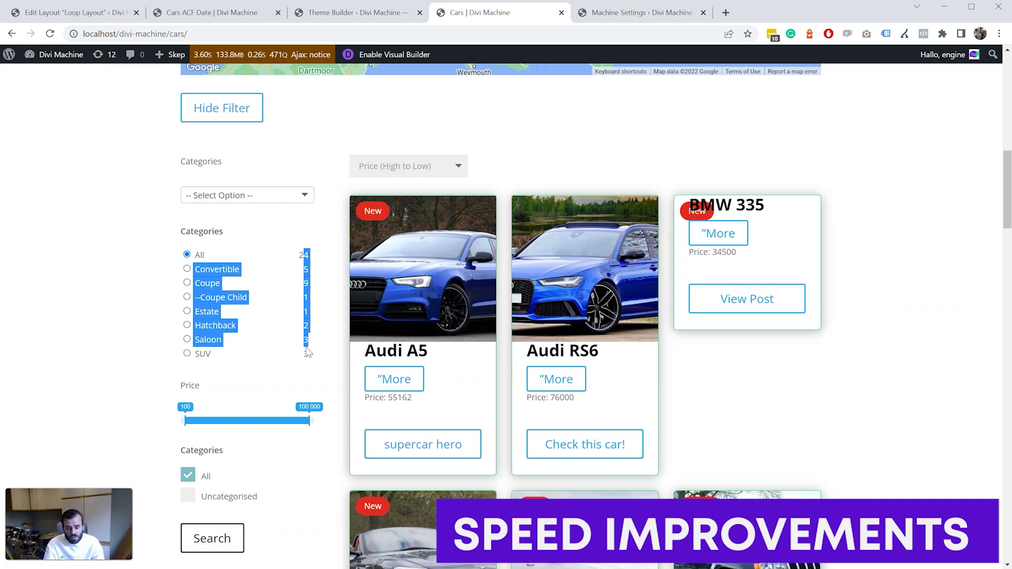
left_click(307, 350)
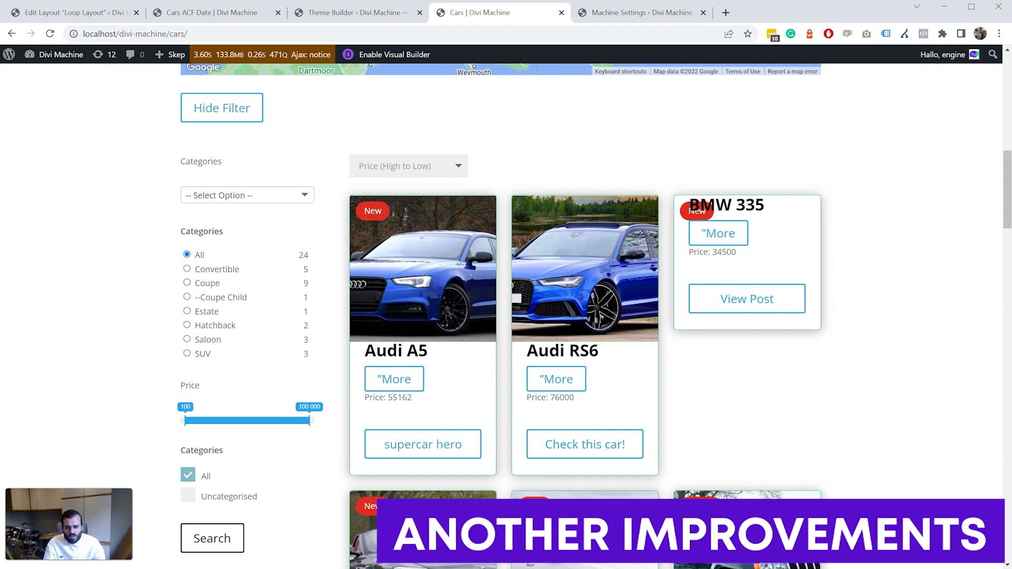
left_click(389, 8)
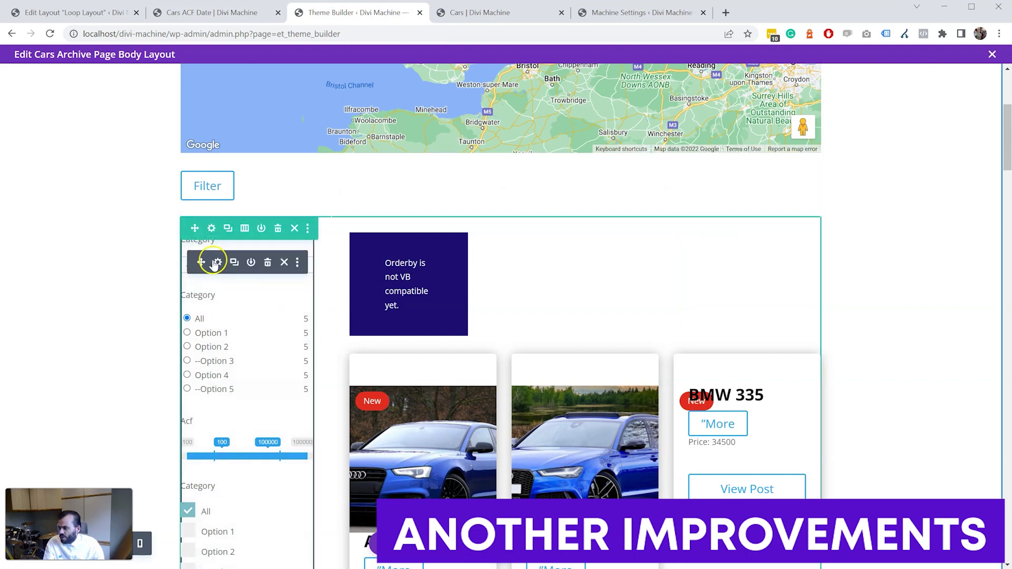
Step: Browse the Filter Posts module's Design groups: filter item styling, Text and Fields colours
left_click(215, 262)
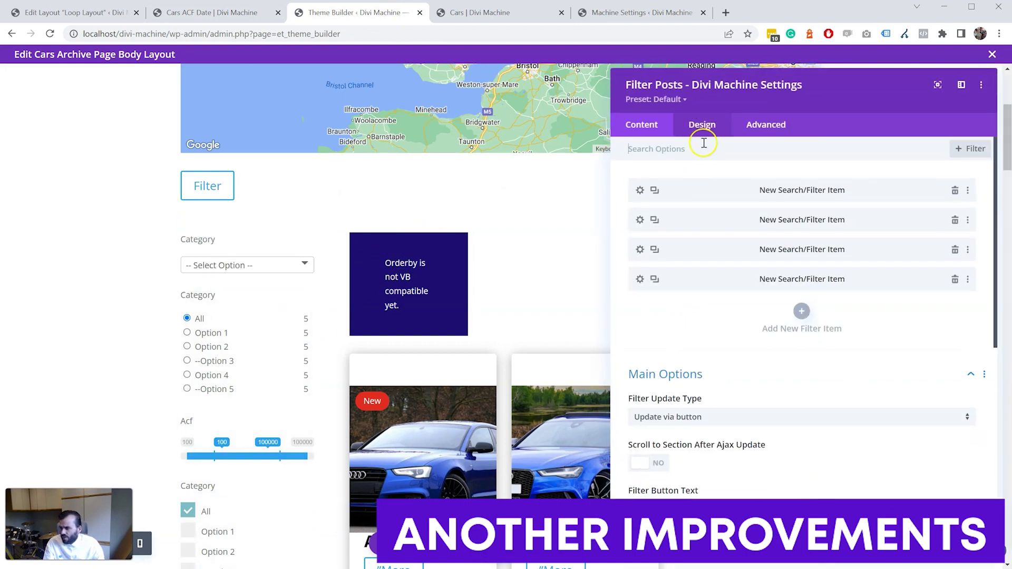
left_click(698, 125)
left_click(685, 210)
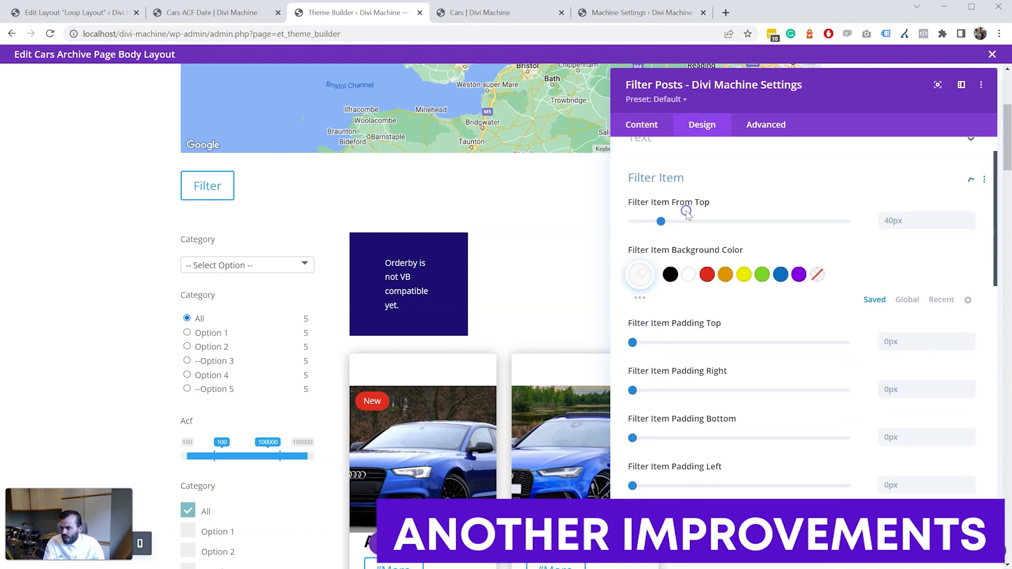
left_click(690, 156)
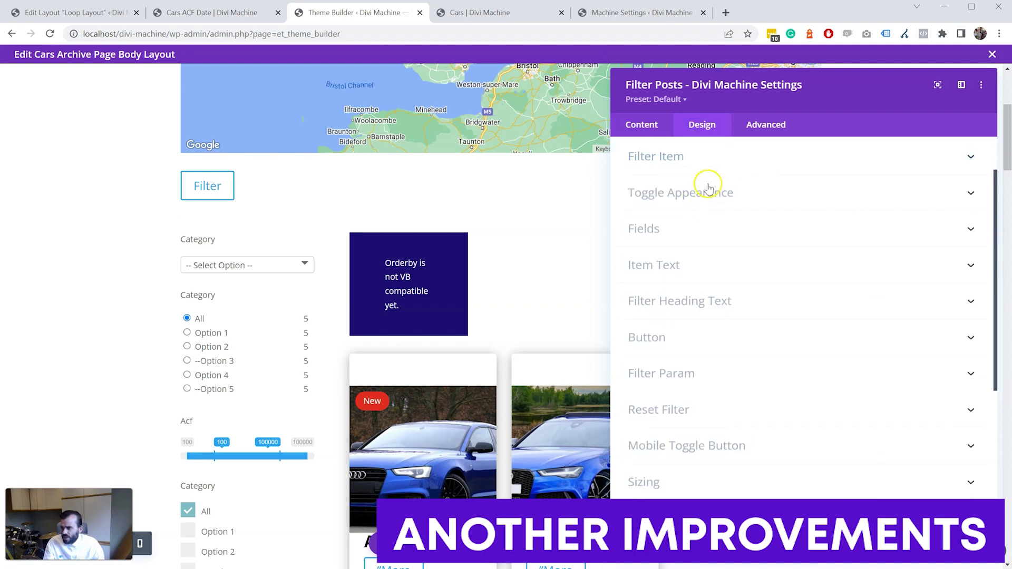
scroll(707, 188, "up", 2)
left_click(704, 178)
left_click(705, 179)
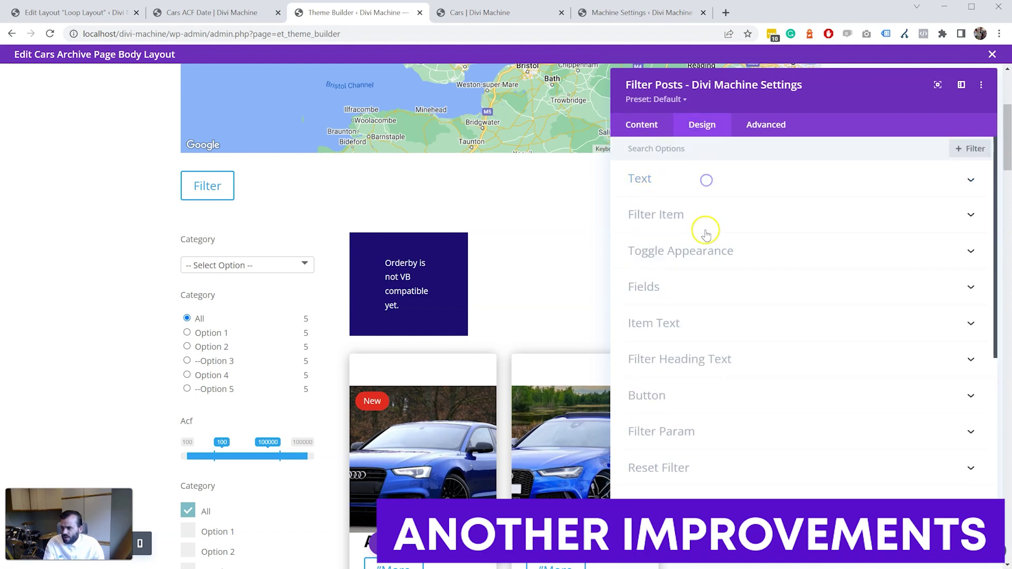
left_click(704, 289)
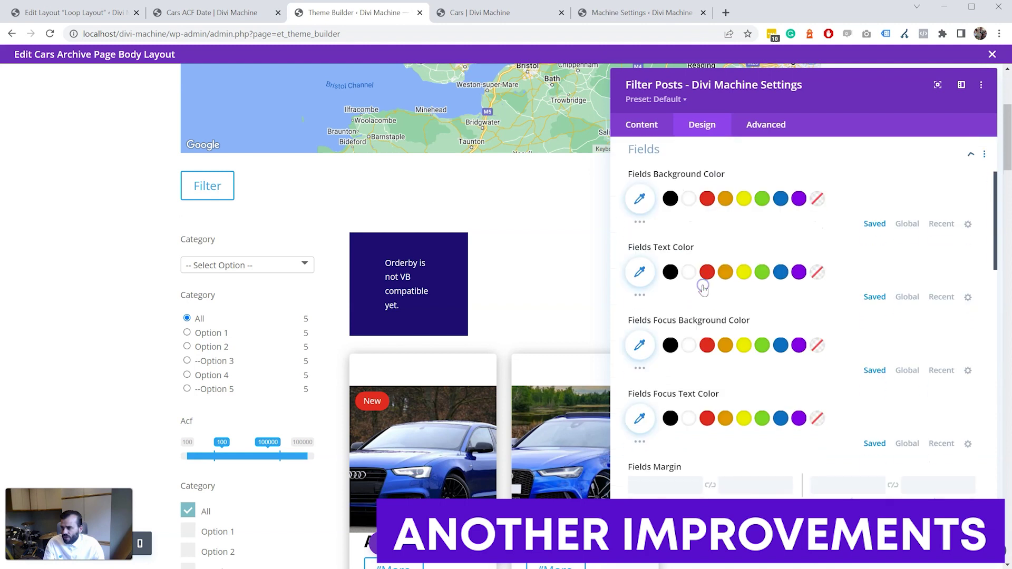
left_click(657, 132)
Step: Show the first filter item's Checkbox / Radio design options, including post count and checked styles
left_click(639, 193)
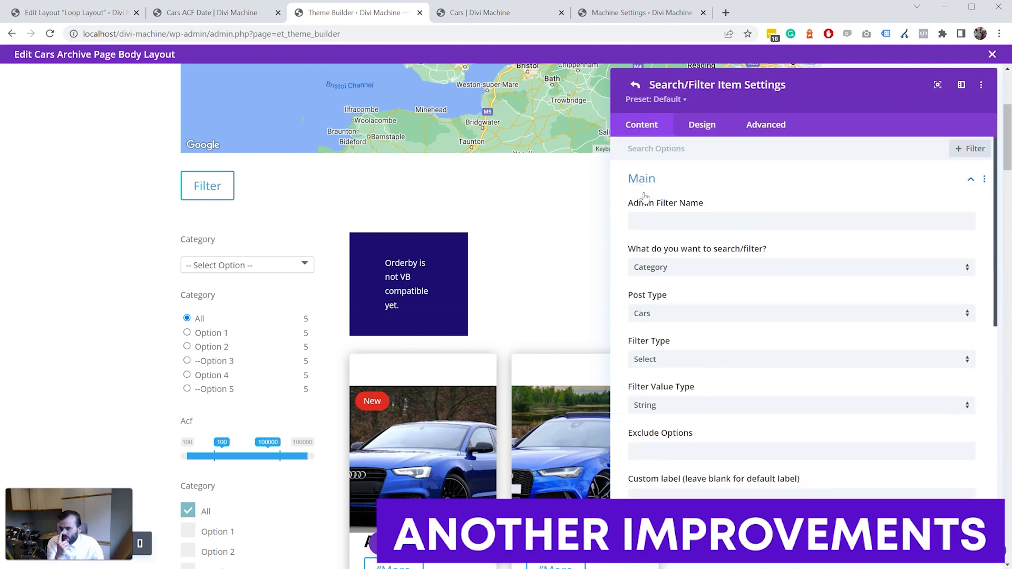
left_click(702, 124)
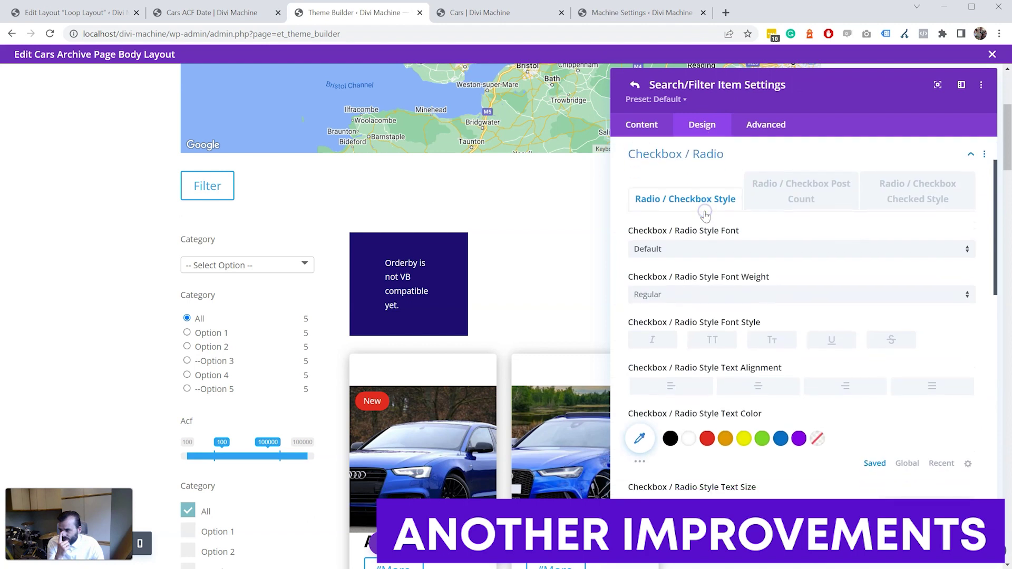
left_click(785, 198)
left_click(894, 190)
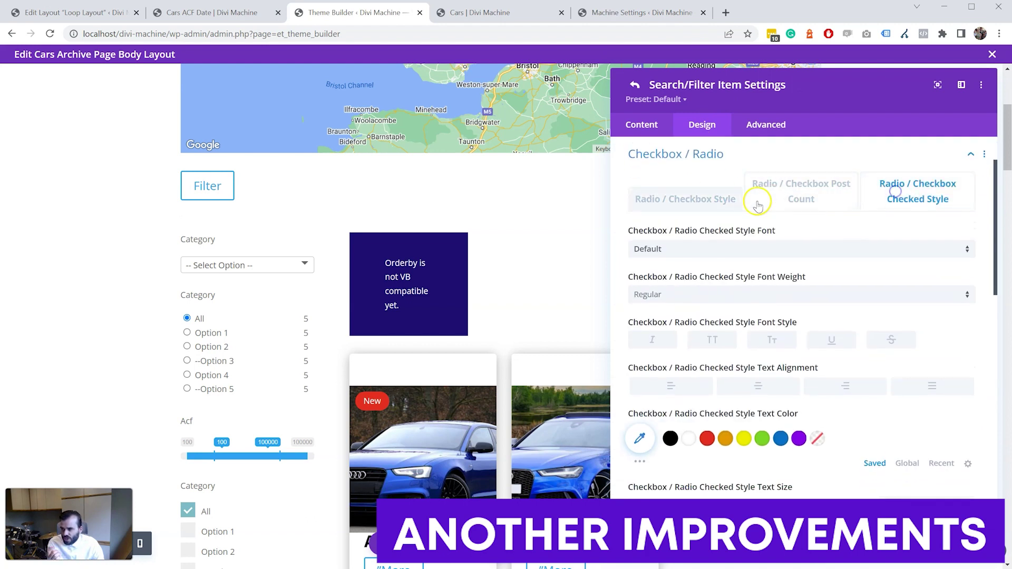
left_click(690, 202)
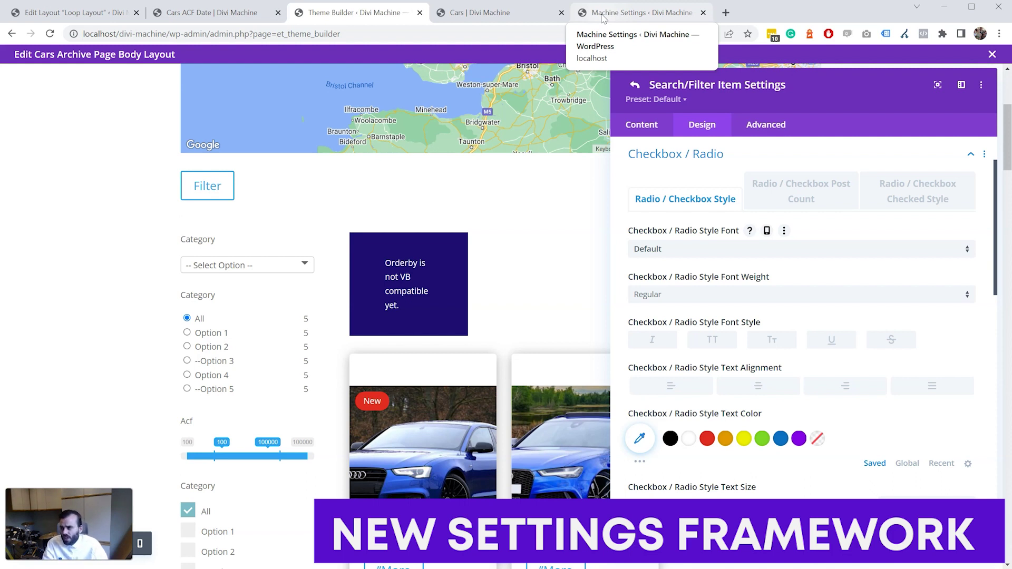
Step: Switch to the Divi Machine Settings page and scroll through its General Settings
left_click(604, 17)
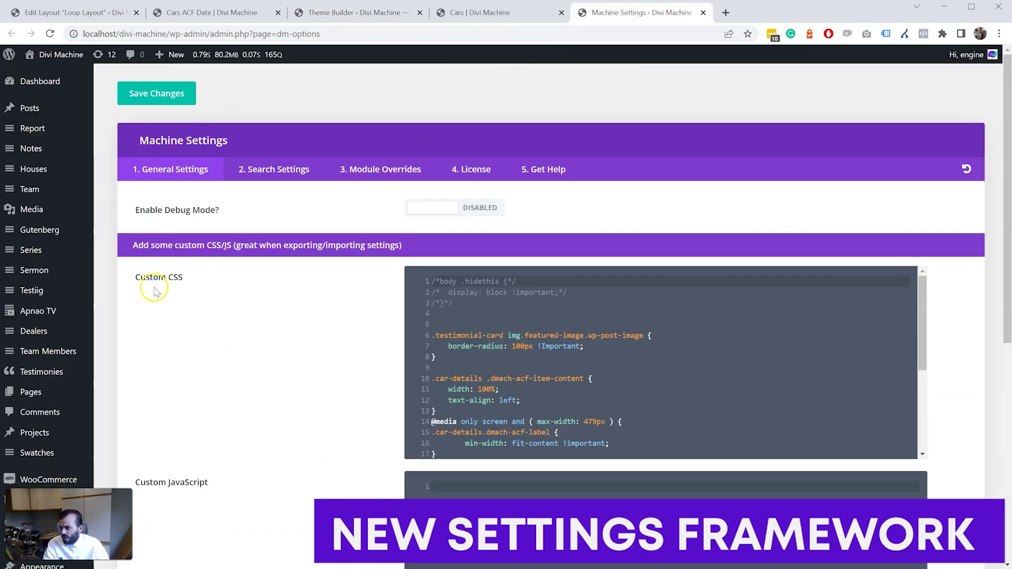
scroll(154, 292, "down", 8)
scroll(195, 355, "up", 9)
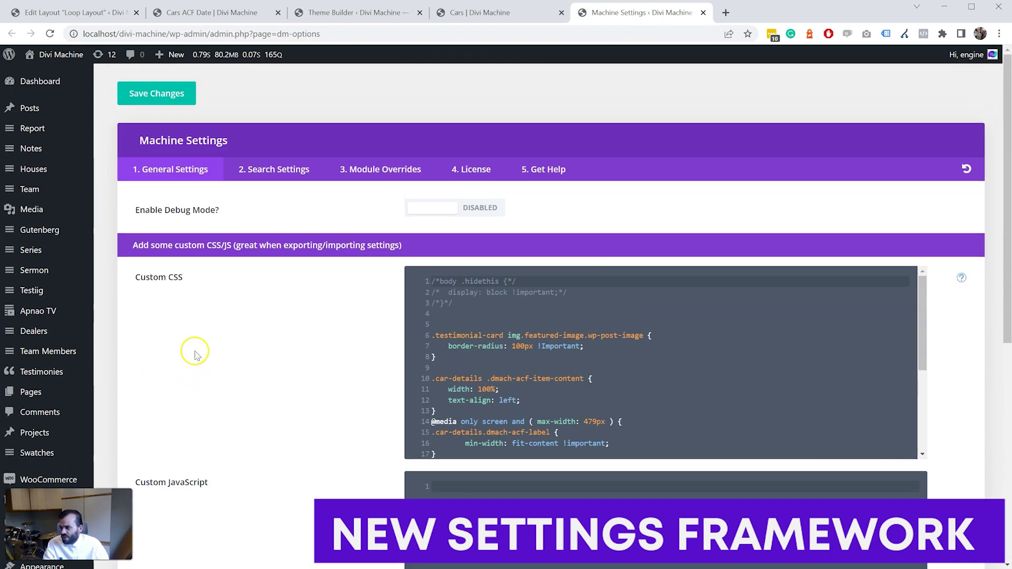
scroll(309, 248, "down", 6)
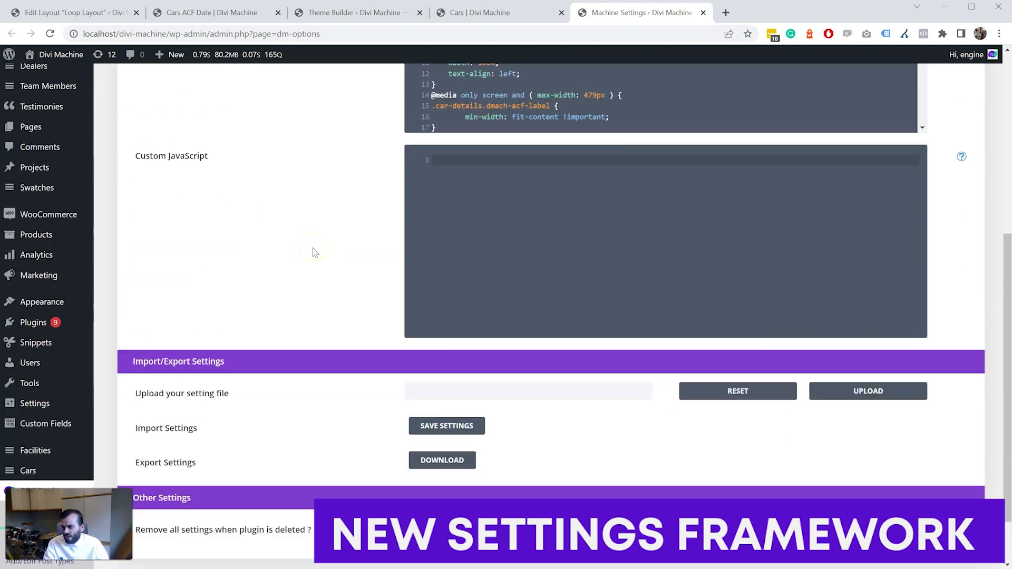
scroll(315, 252, "up", 10)
Step: View the Search Settings, Module Overrides and License sections, ending back on General Settings
left_click(296, 169)
left_click(345, 168)
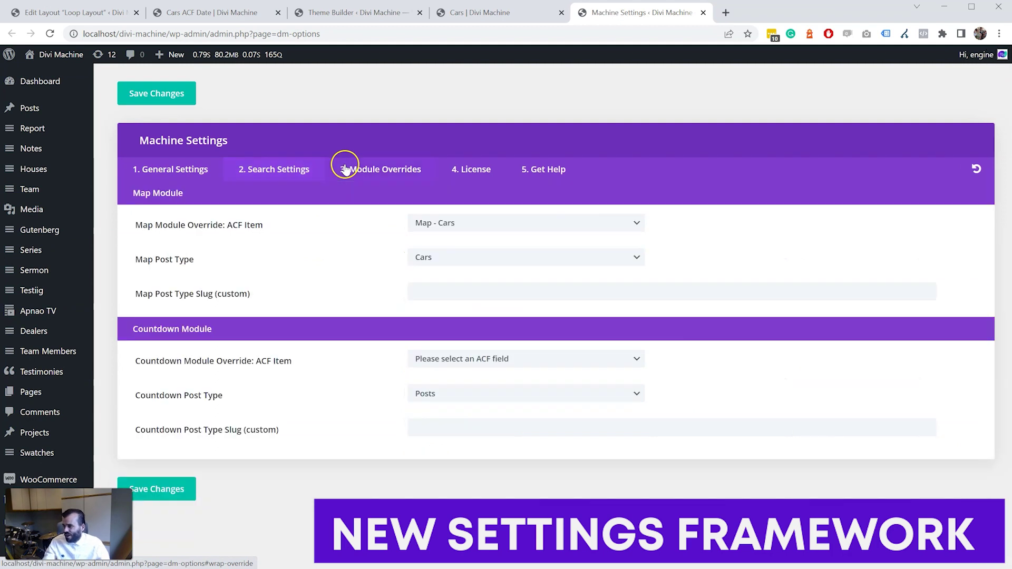
left_click(501, 166)
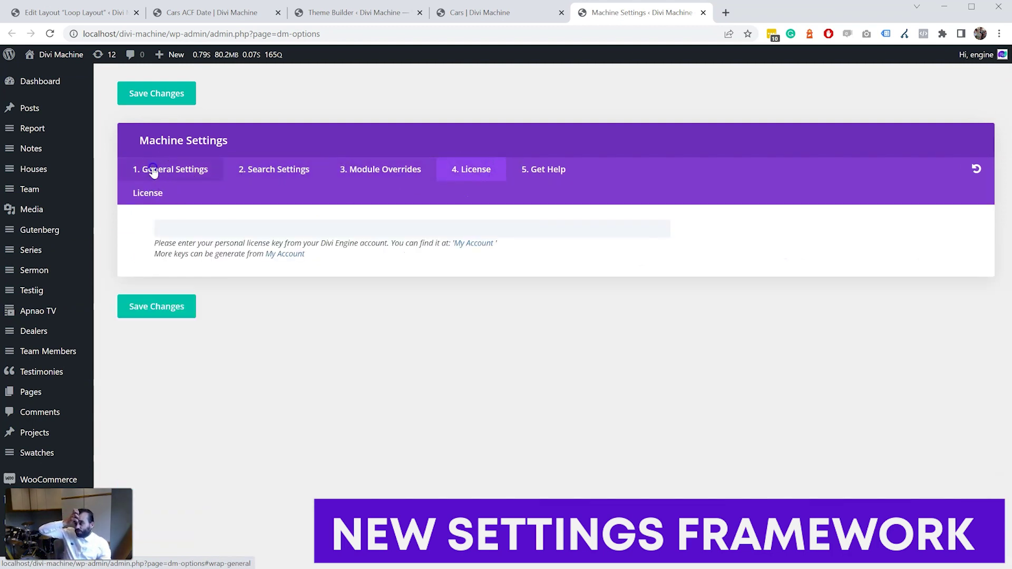
left_click(153, 170)
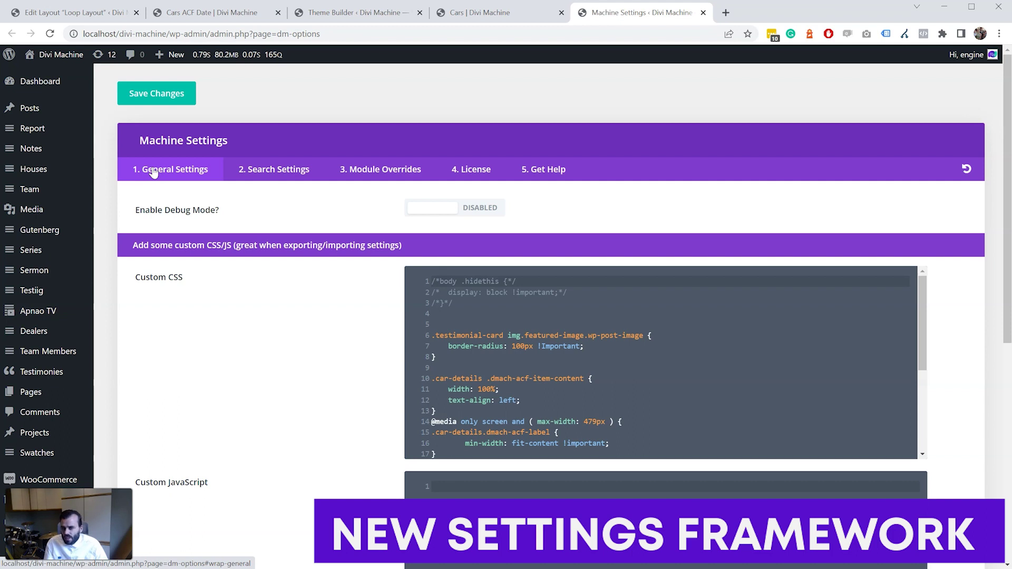
scroll(49, 252, "down", 8)
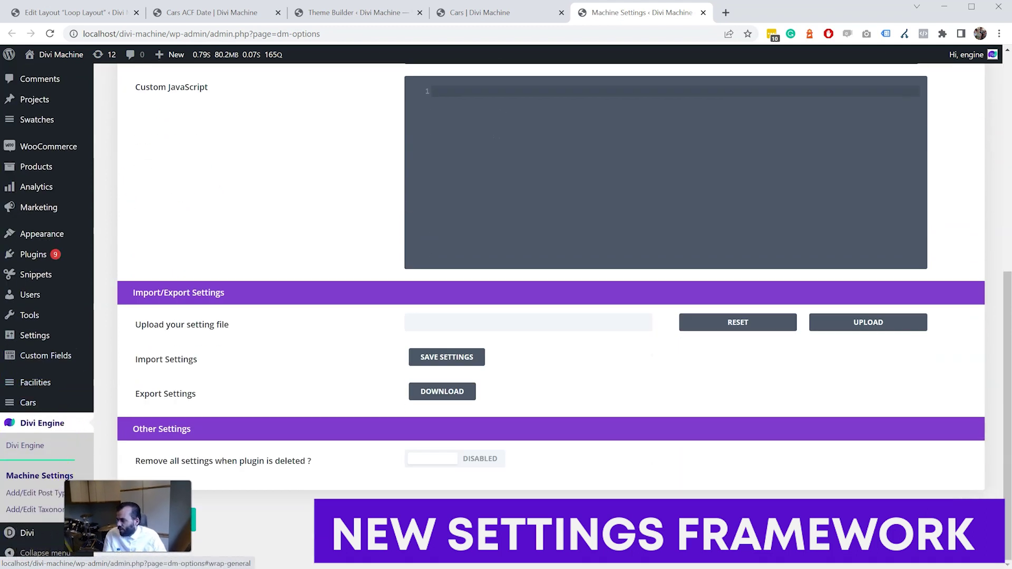
Step: Go to Divi Engine's Post Types list and start a new post type, reviewing the empty form
left_click(55, 494)
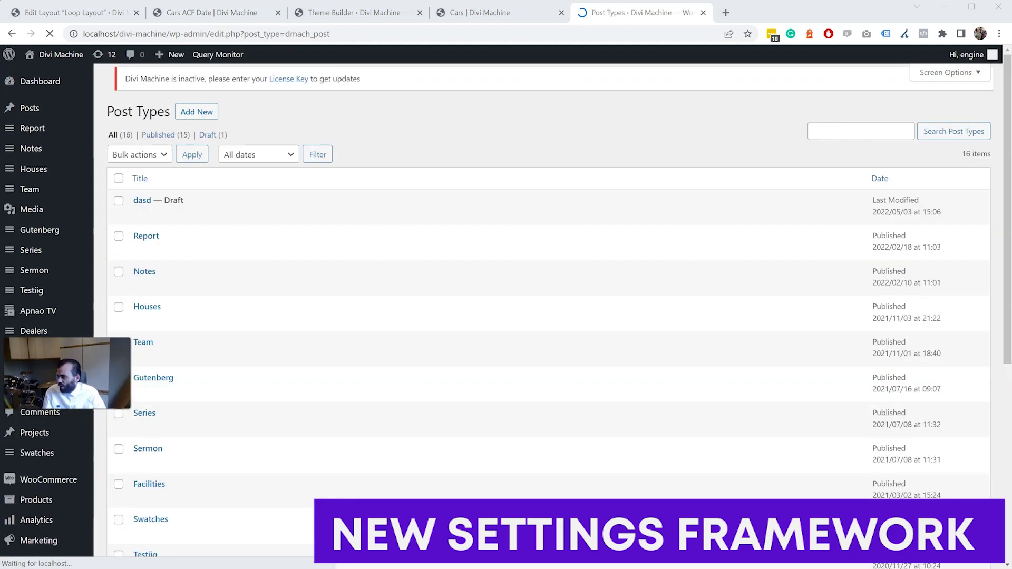
left_click(180, 87)
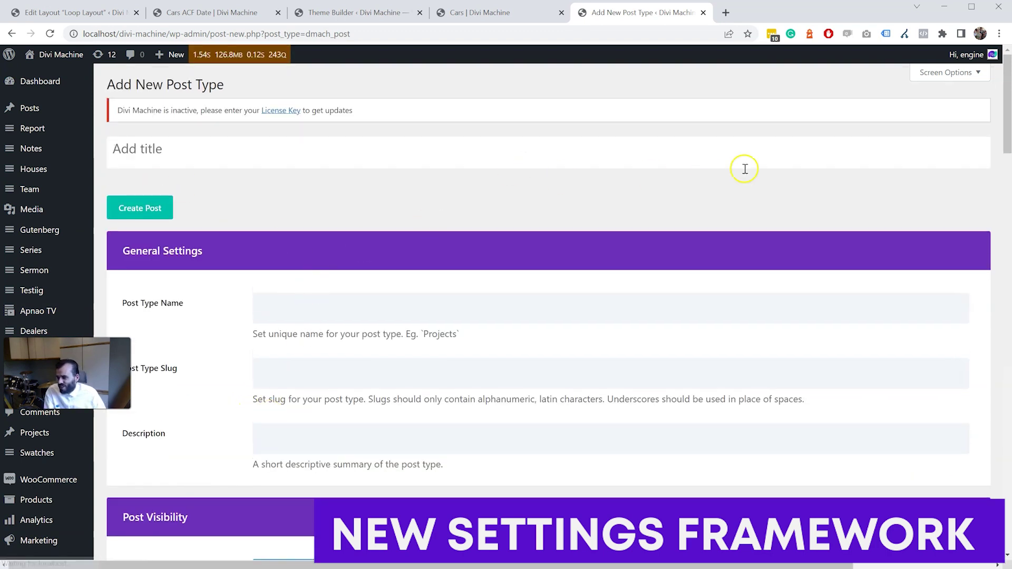
scroll(223, 234, "down", 1)
scroll(287, 235, "down", 20)
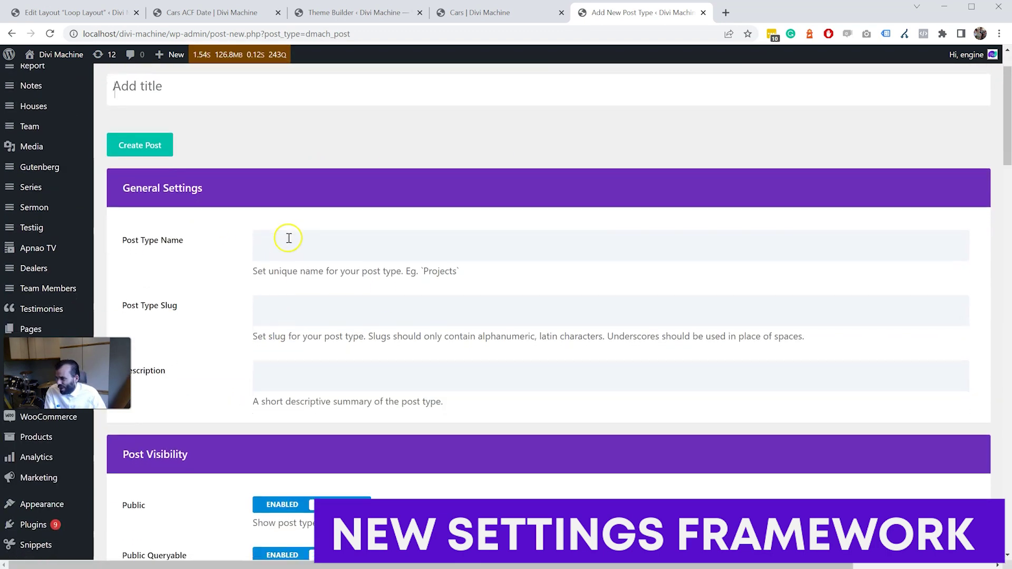
scroll(289, 238, "up", 20)
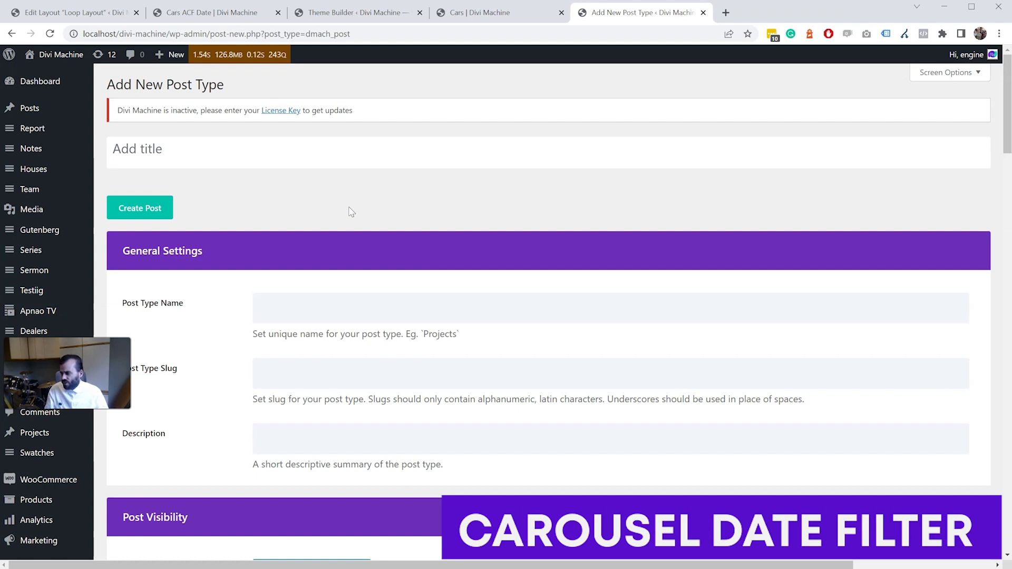
Step: Submit Create Post with no Post Type Name and dismiss the name-required alert
left_click(804, 41)
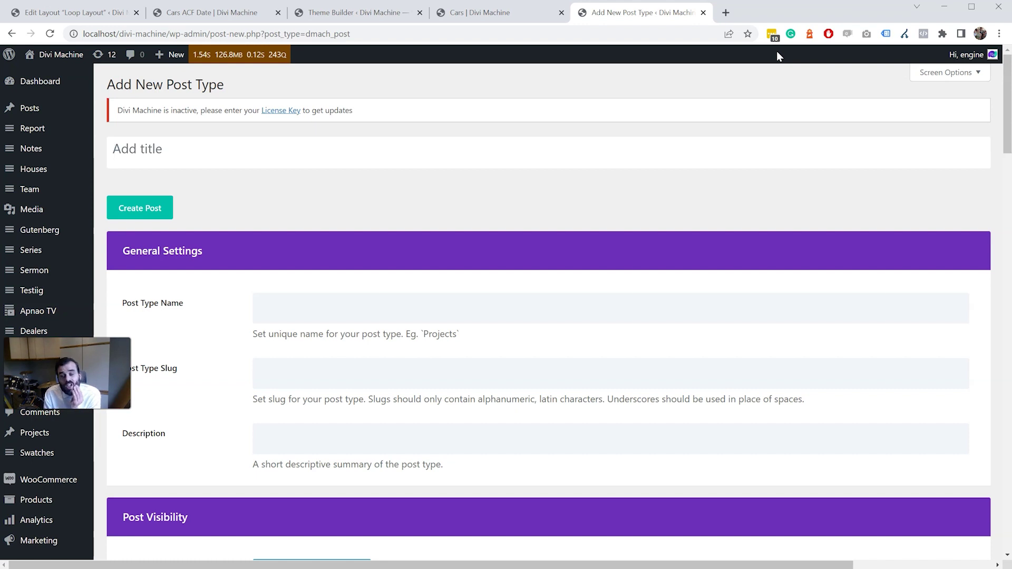
left_click(413, 281)
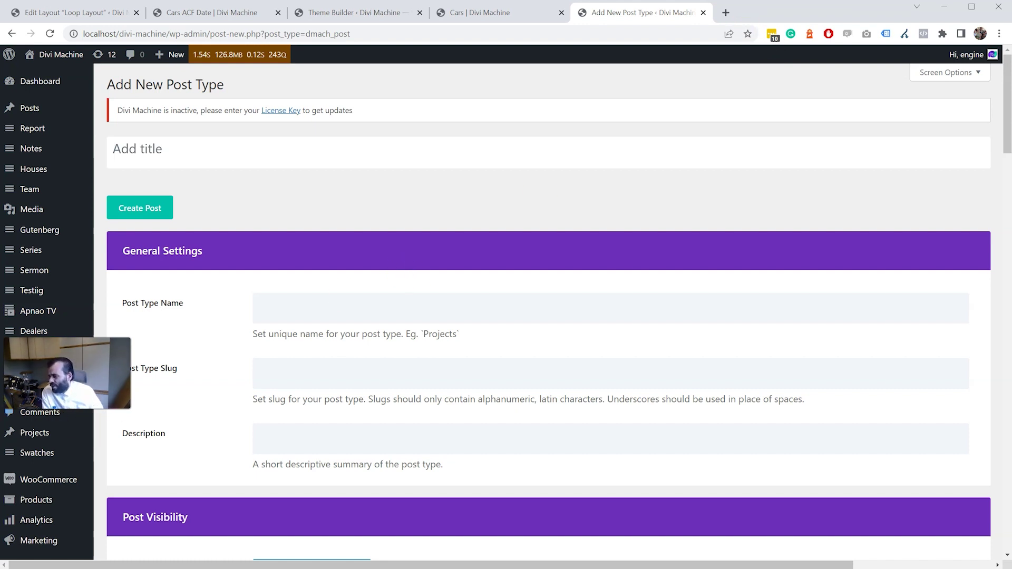